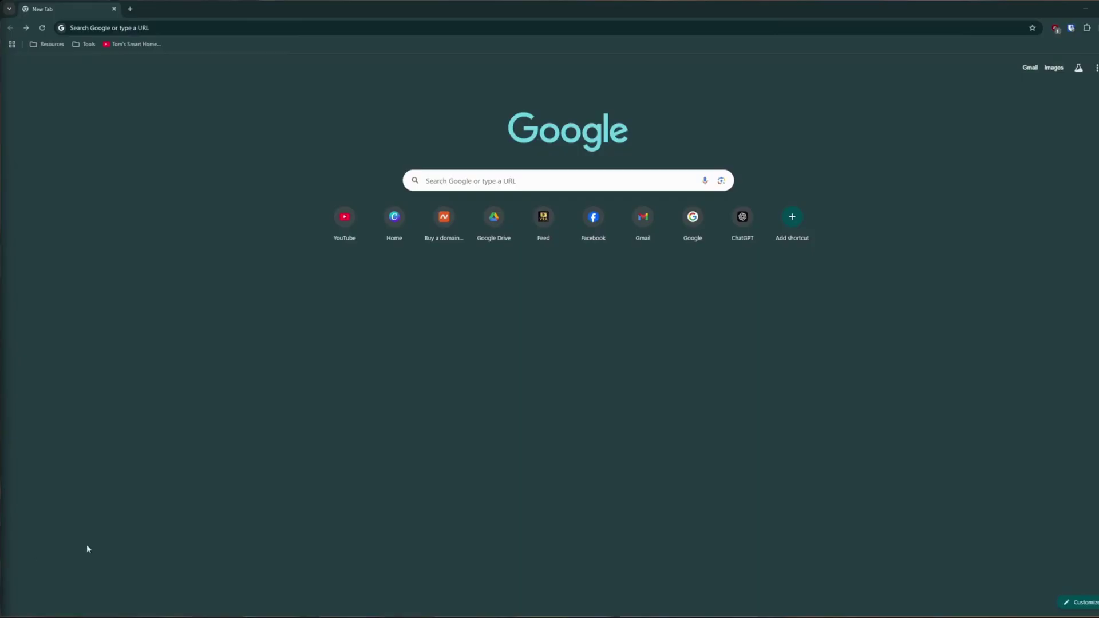
# Run a Google search for 'raspberry pi imager' from the Chrome address bar
pyautogui.click(262, 27)
pyautogui.write('raspberry pi imager')
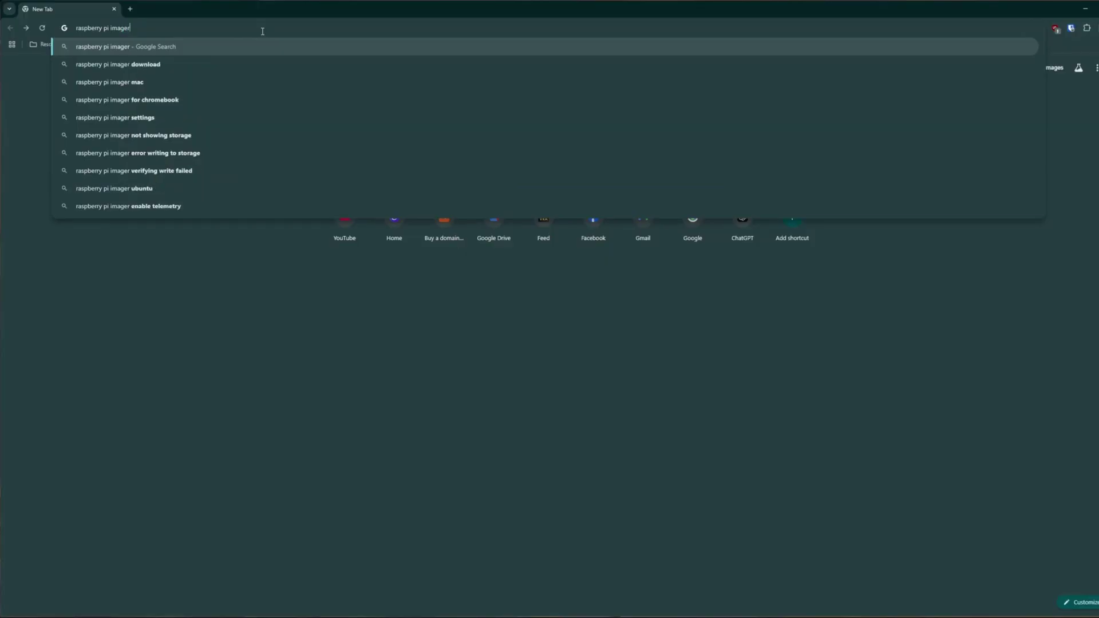
pyautogui.press('Return')
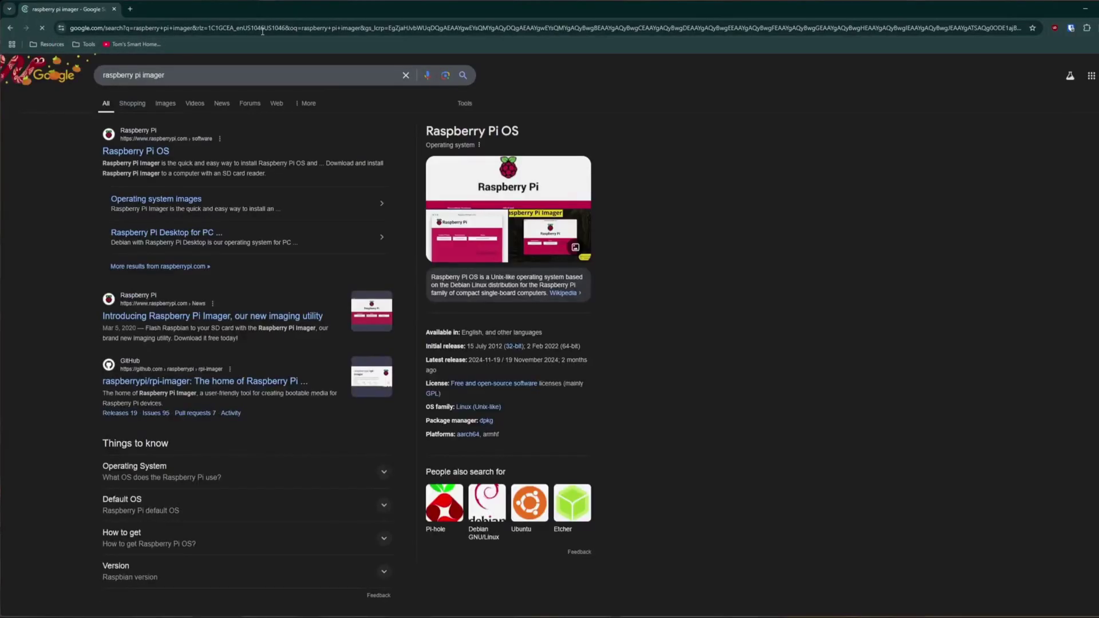
# From the Raspberry Pi software page, reject optional cookies and save the Windows installer imager_1.8.5.exe
pyautogui.click(156, 152)
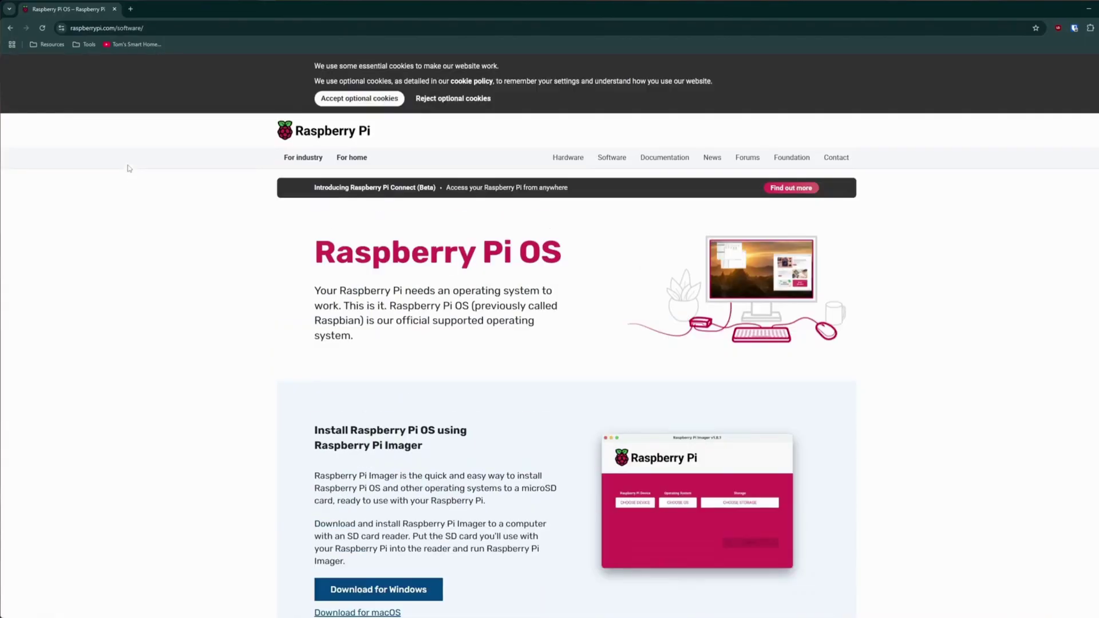
pyautogui.click(458, 99)
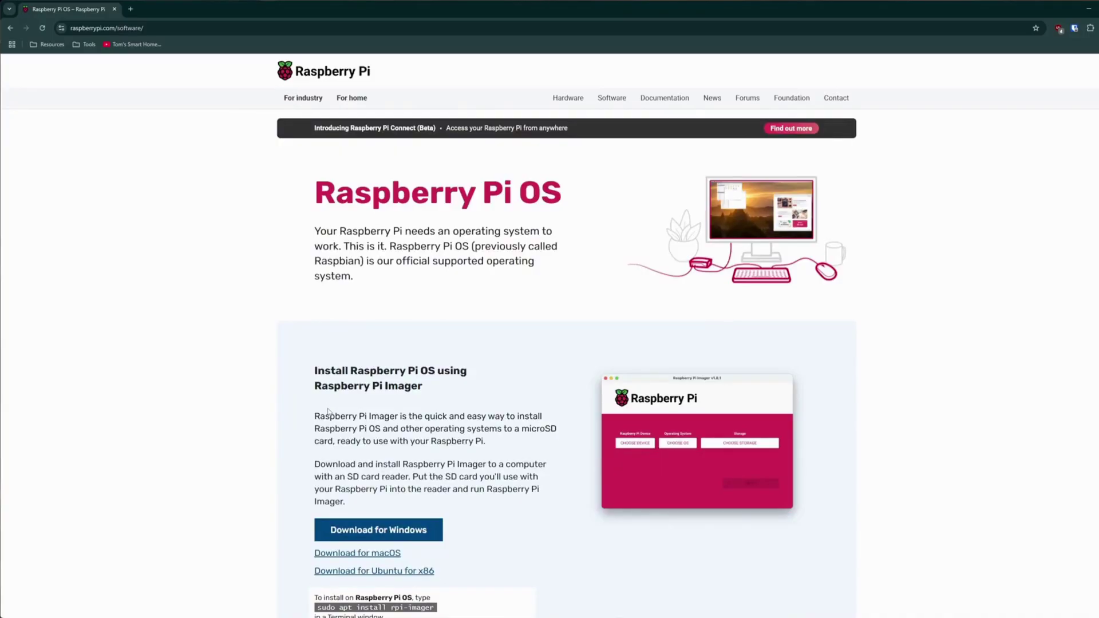
pyautogui.scroll(-2, 375, 432)
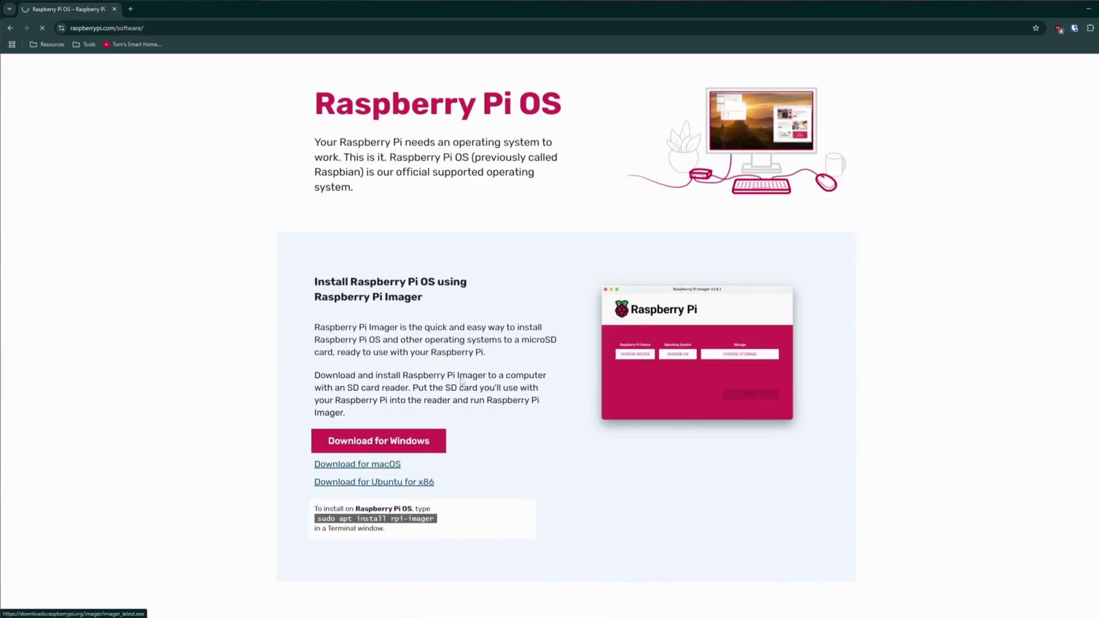
pyautogui.click(411, 445)
pyautogui.click(641, 408)
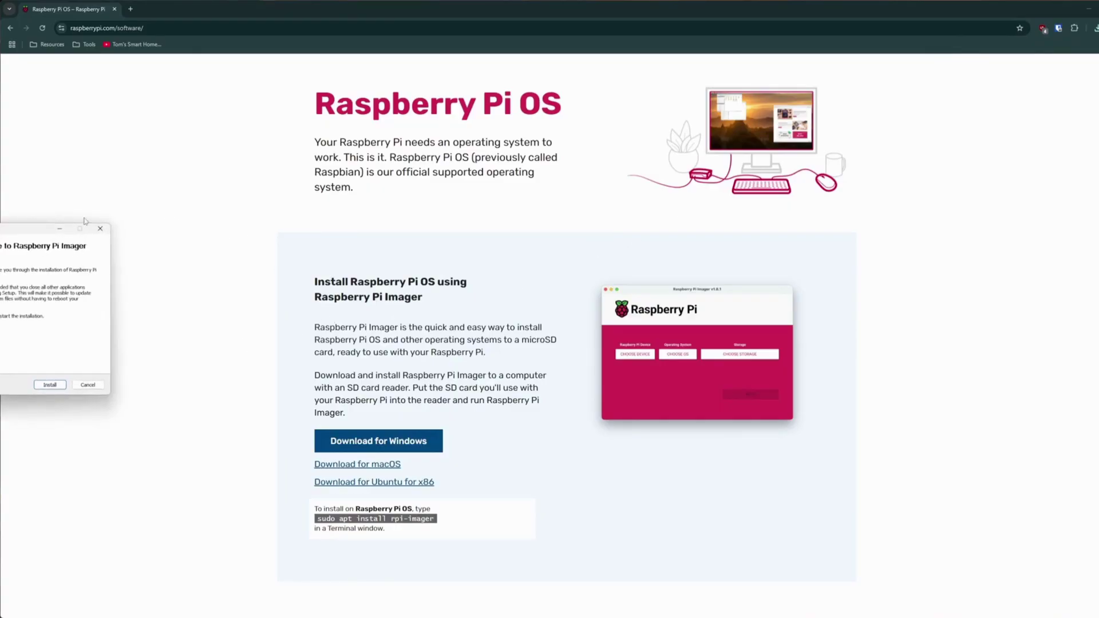
# Install Raspberry Pi Imager 1.8.5 and finish setup with 'Run Raspberry Pi Imager' checked
pyautogui.moveTo(75, 221); pyautogui.dragTo(236, 223)
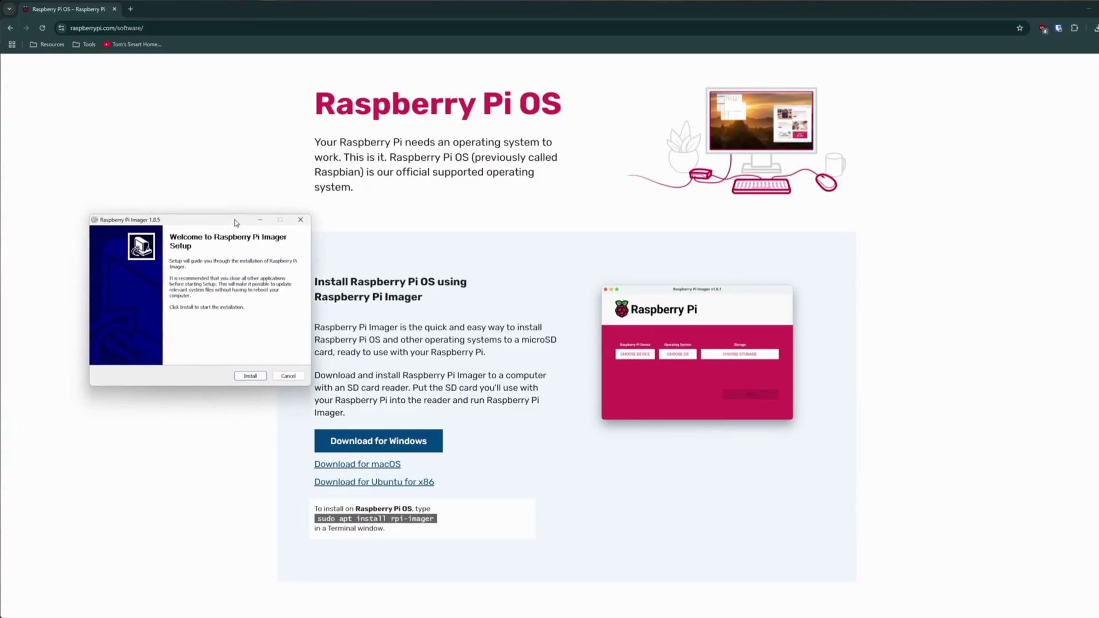
pyautogui.click(251, 376)
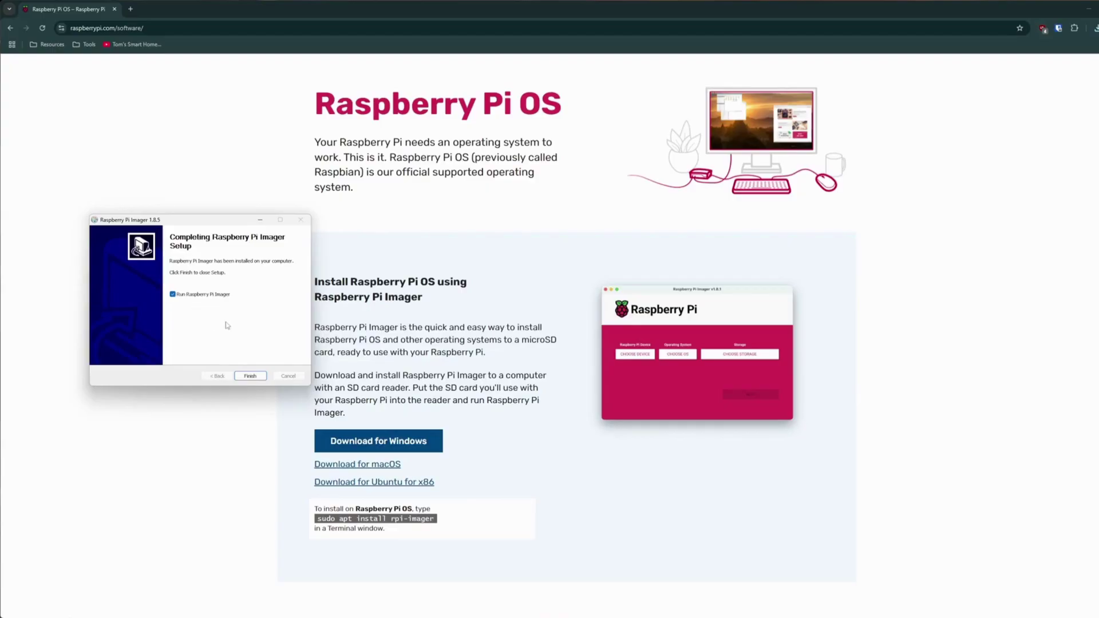
pyautogui.click(251, 376)
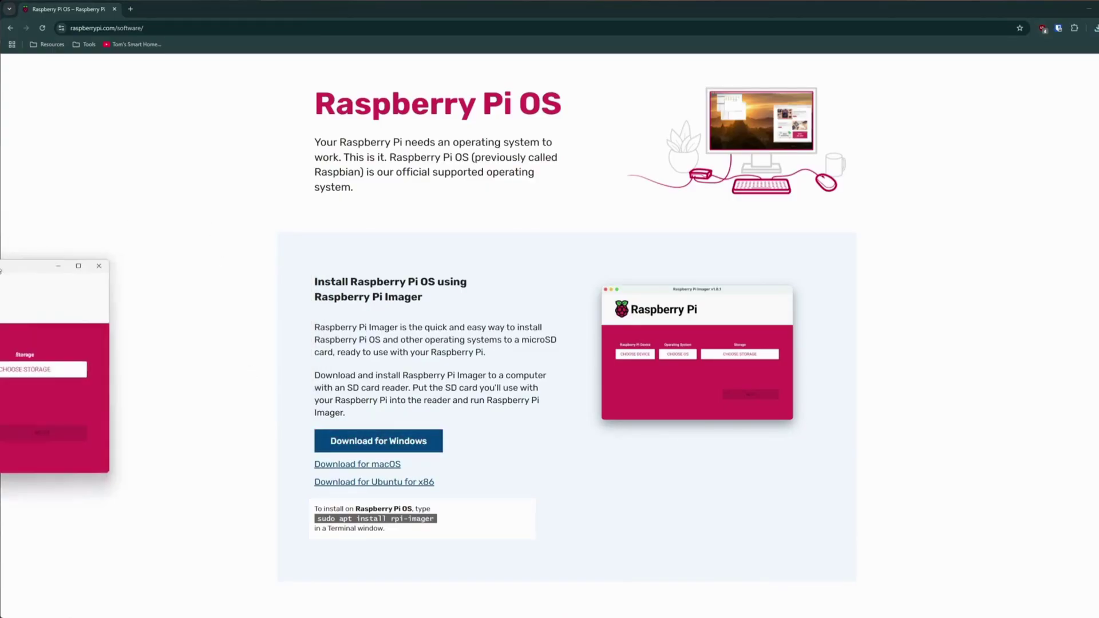
# Choose Other specific-purpose OS > Home assistants > Home Assistant OS 14.2 (Yellow) as the OS
pyautogui.moveTo(17, 262); pyautogui.dragTo(383, 207)
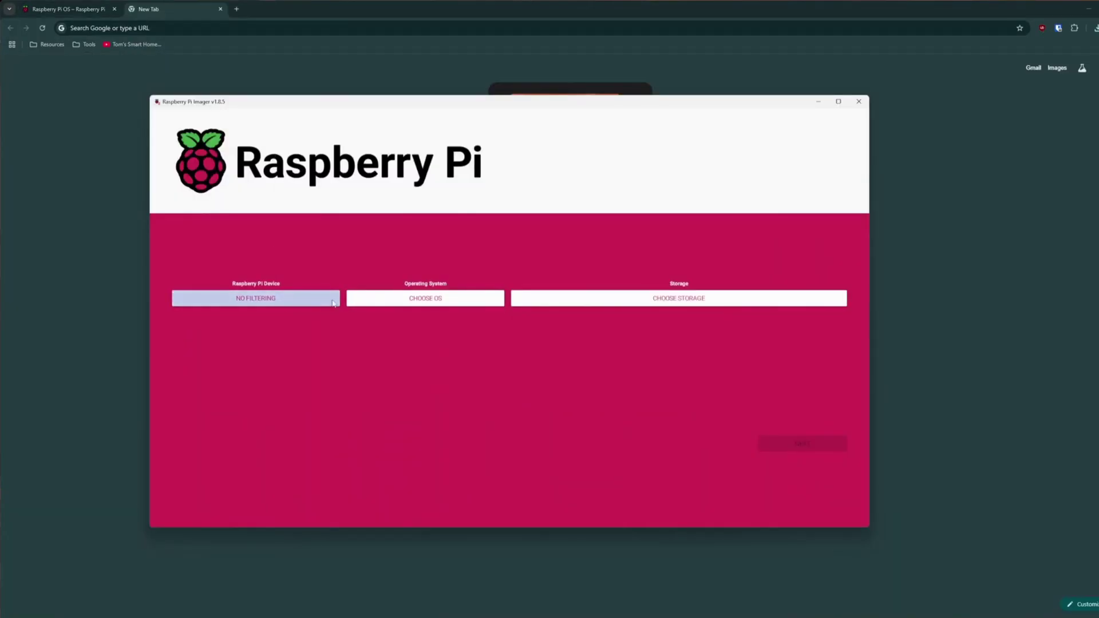
pyautogui.click(385, 302)
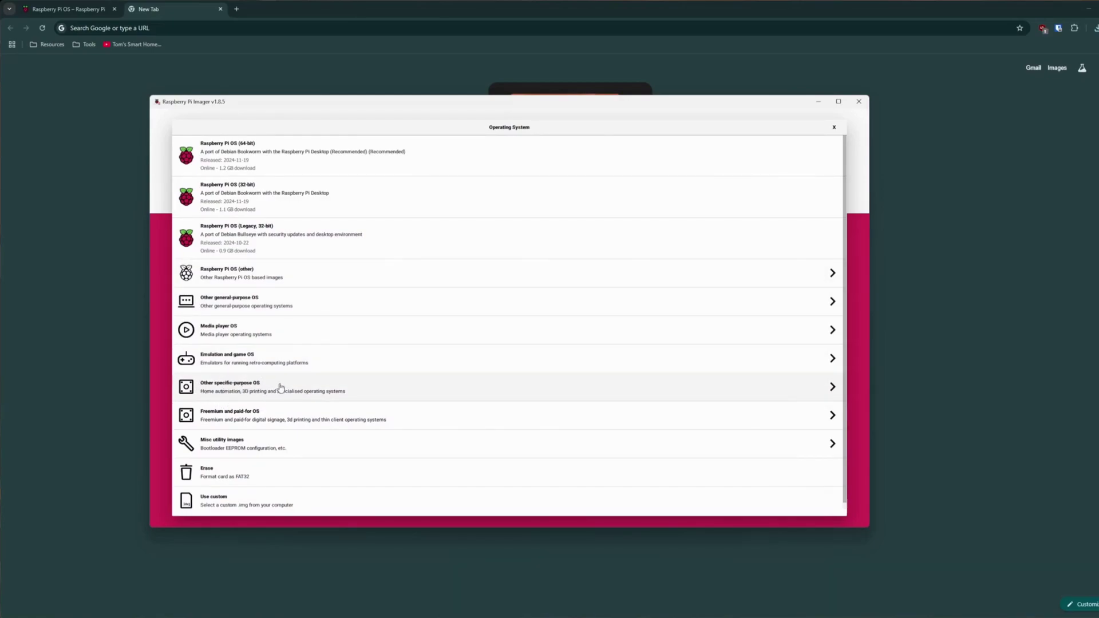
pyautogui.click(280, 387)
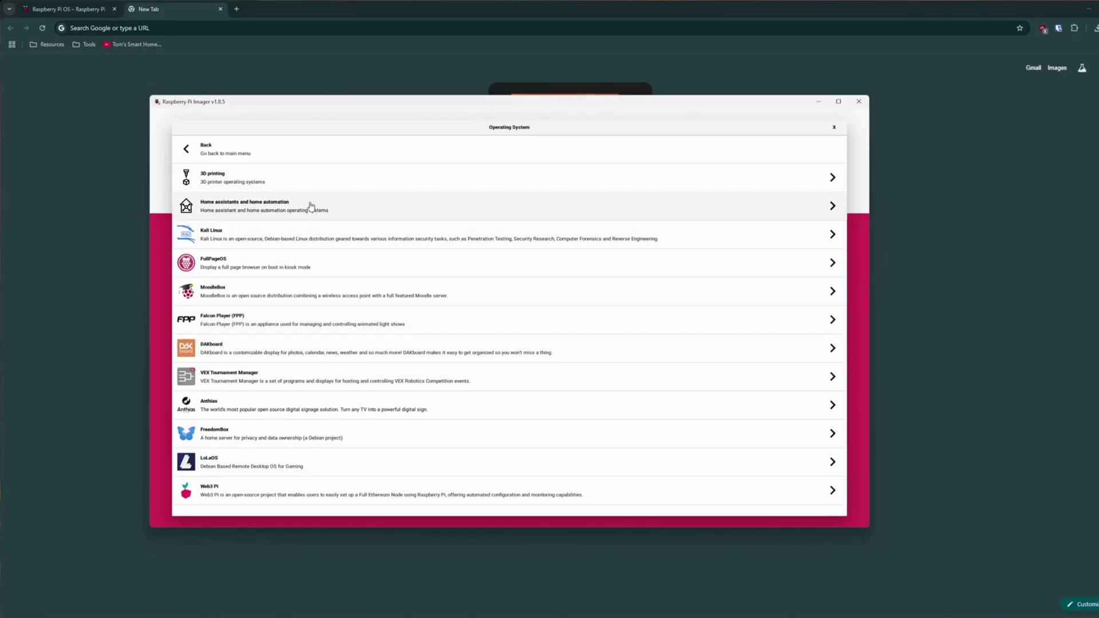
pyautogui.click(310, 206)
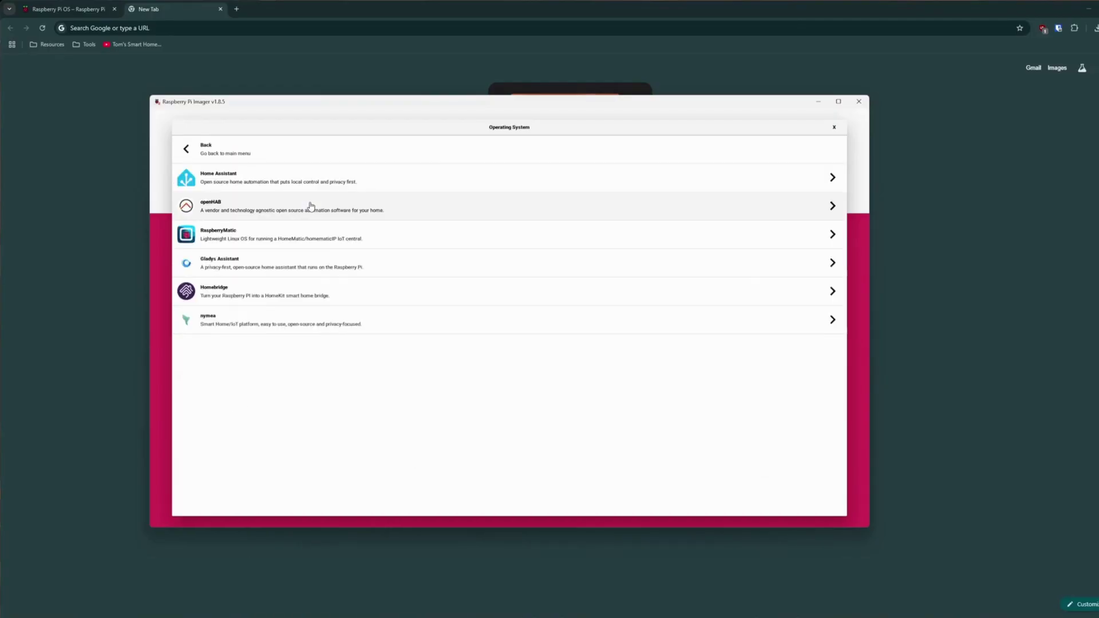
pyautogui.click(279, 179)
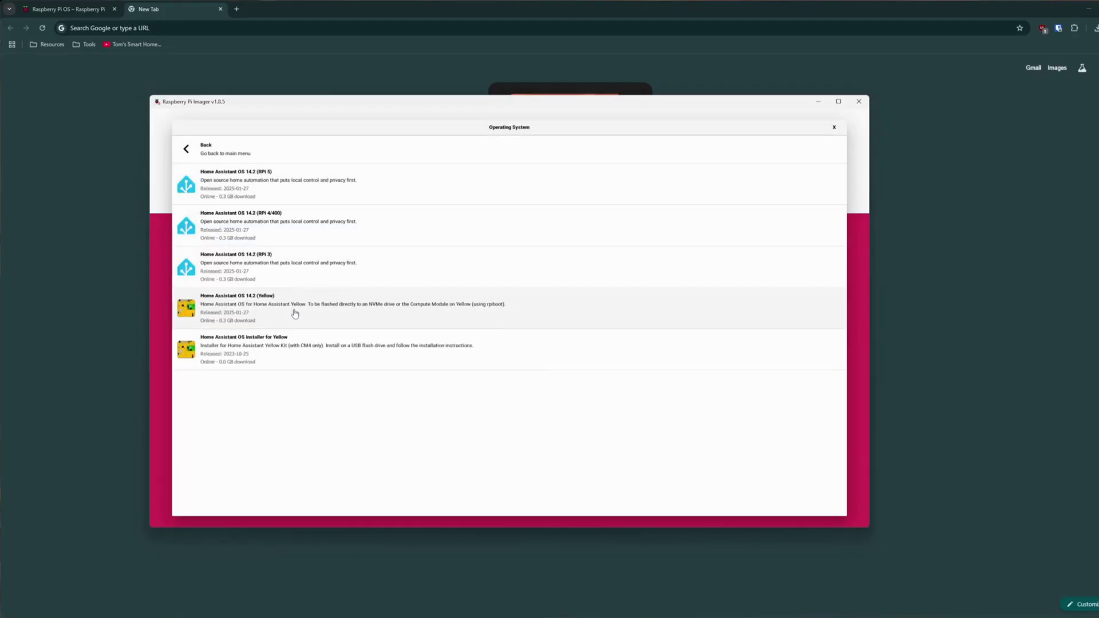
pyautogui.click(255, 310)
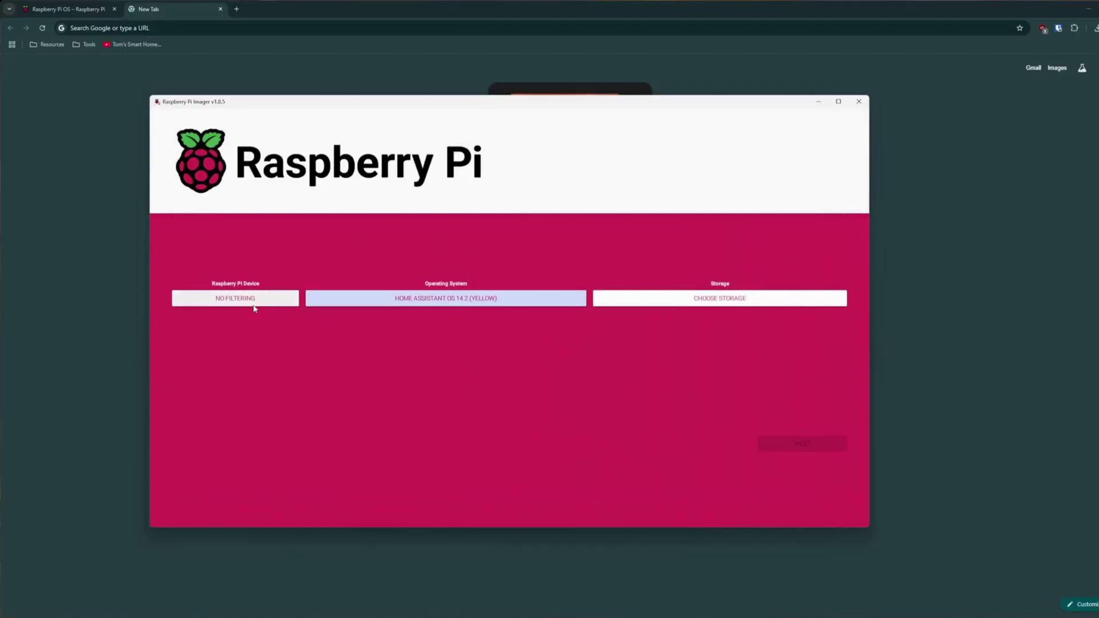
# Select the Sabrent USB Device as storage and continue to the erase warning
pyautogui.click(655, 303)
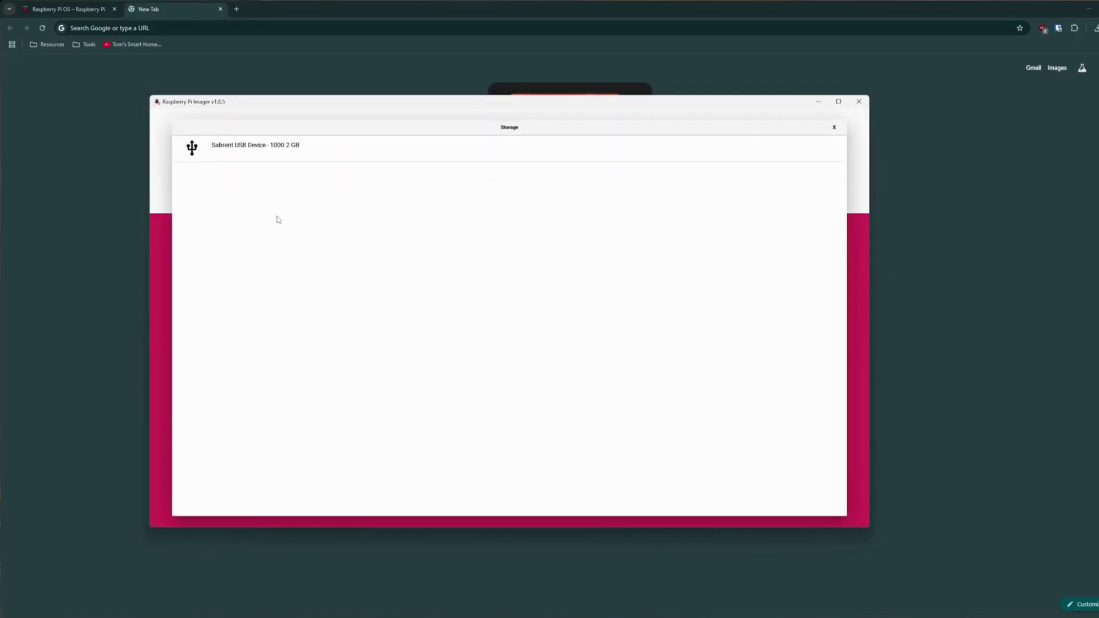
pyautogui.click(307, 152)
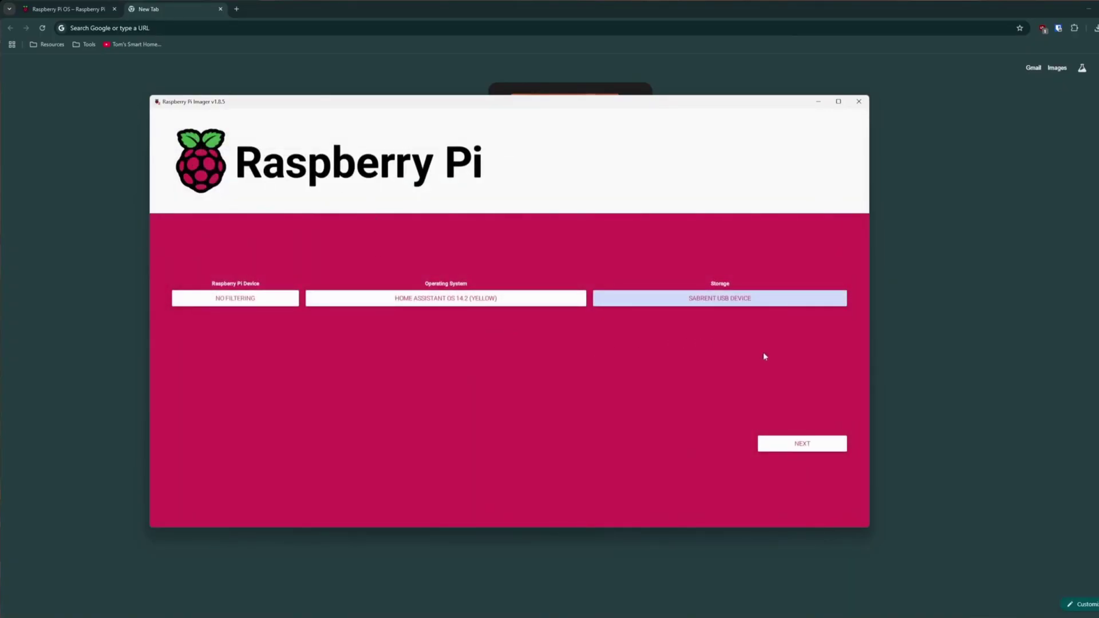
pyautogui.click(802, 445)
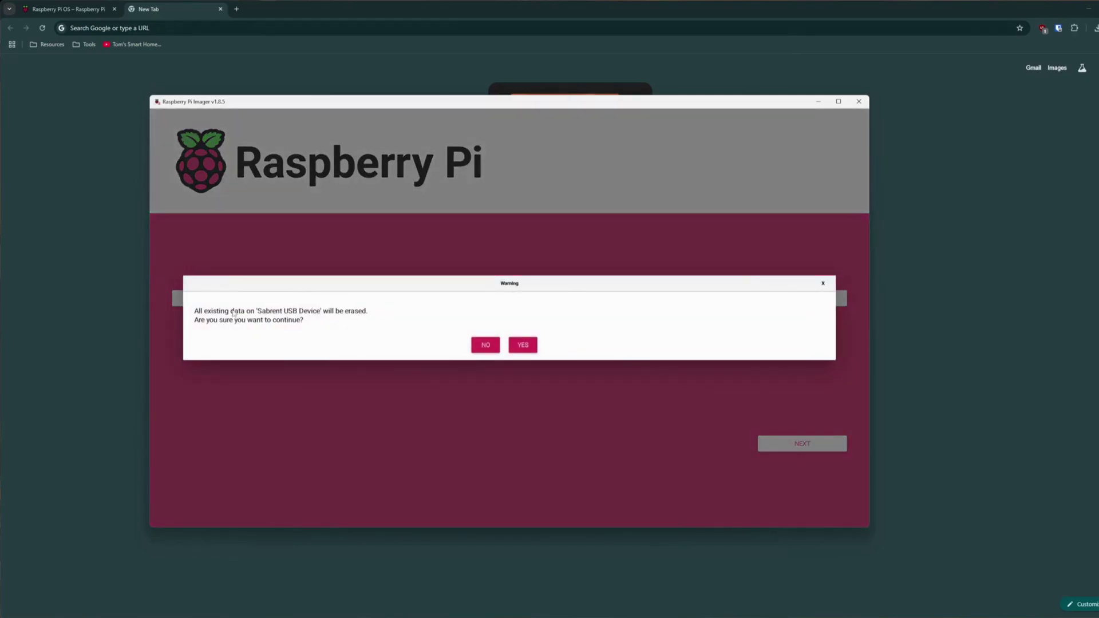
# Confirm the erase warning with YES so writing to the Sabrent drive begins
pyautogui.click(528, 346)
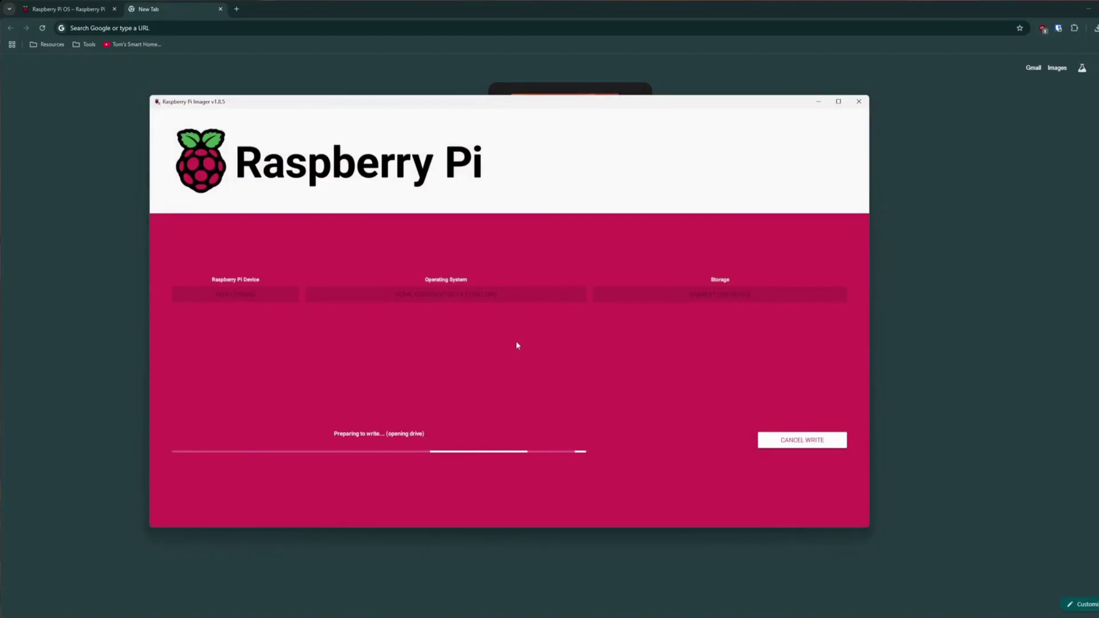
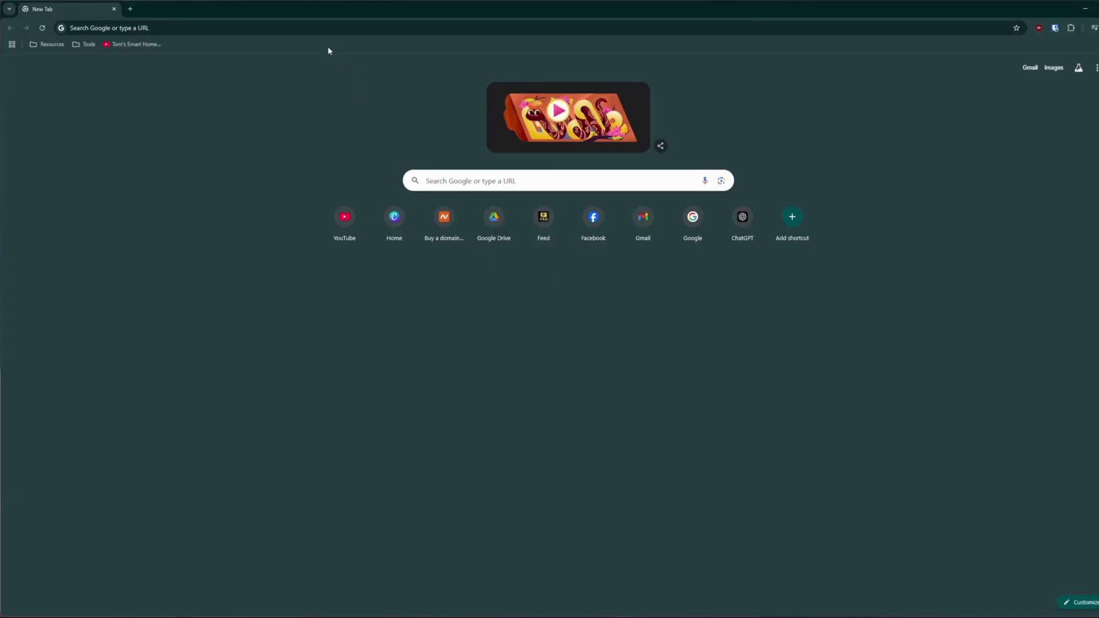
# Rerun the earlier 'networkmanager' Google search from the address-bar history
pyautogui.click(309, 27)
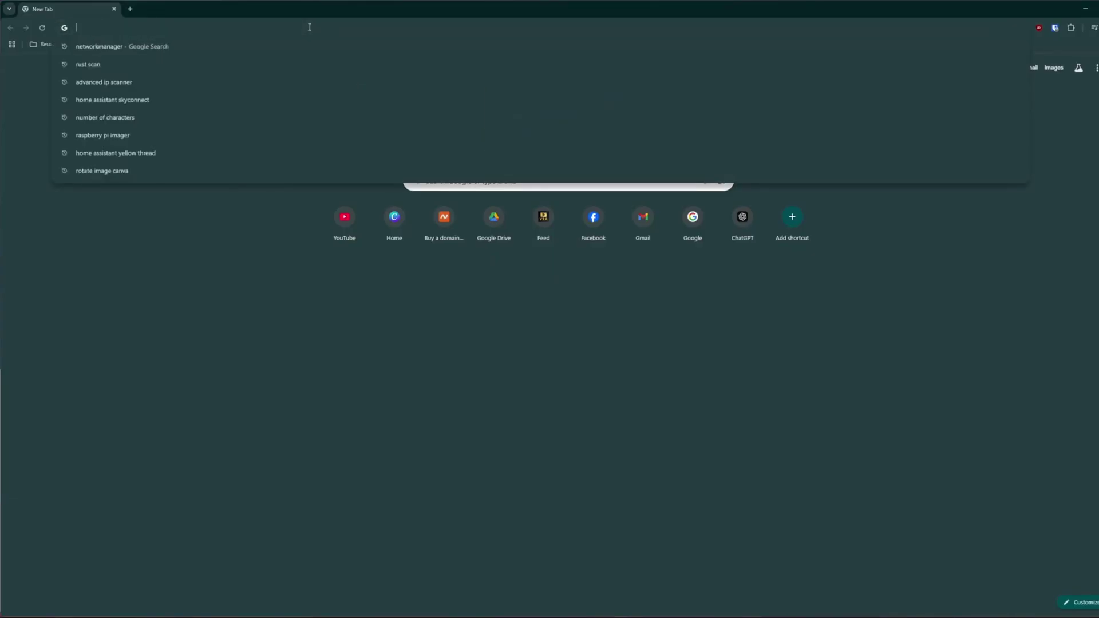
pyautogui.click(122, 46)
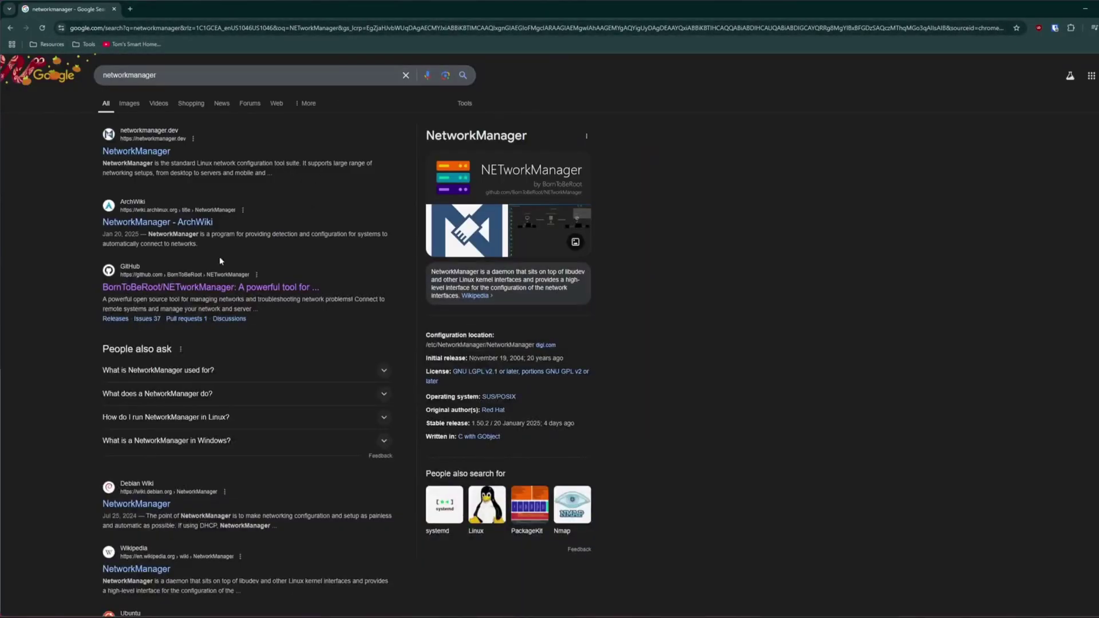
# Go to the BornToBeRoot/NETworkManager GitHub repo's 2025.1.18.0 release and its download assets
pyautogui.click(188, 291)
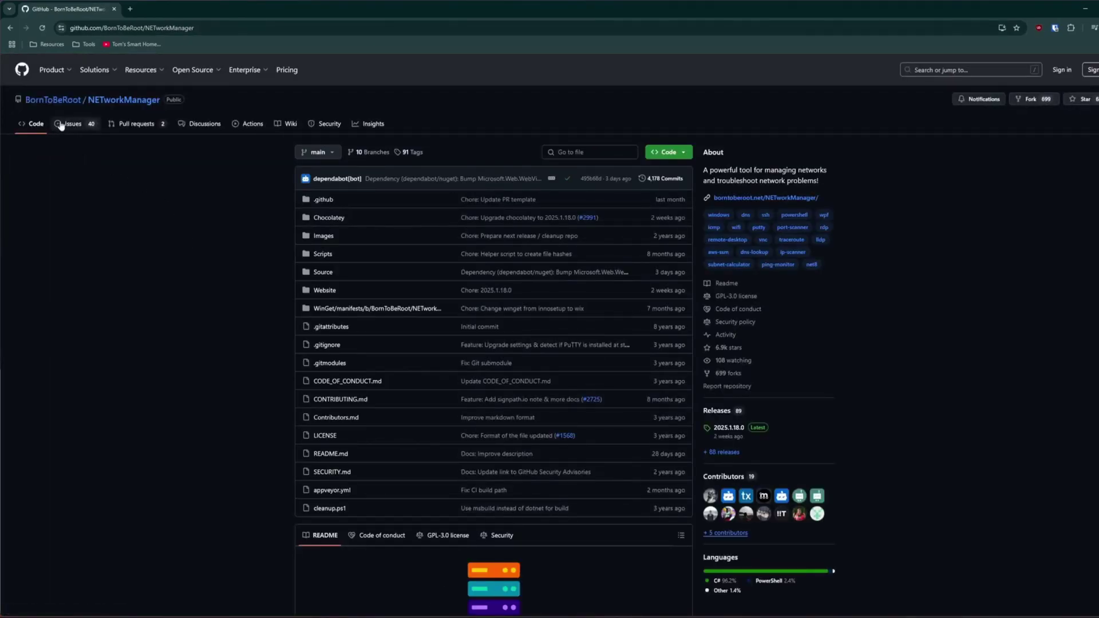
pyautogui.scroll(-2, 675, 350)
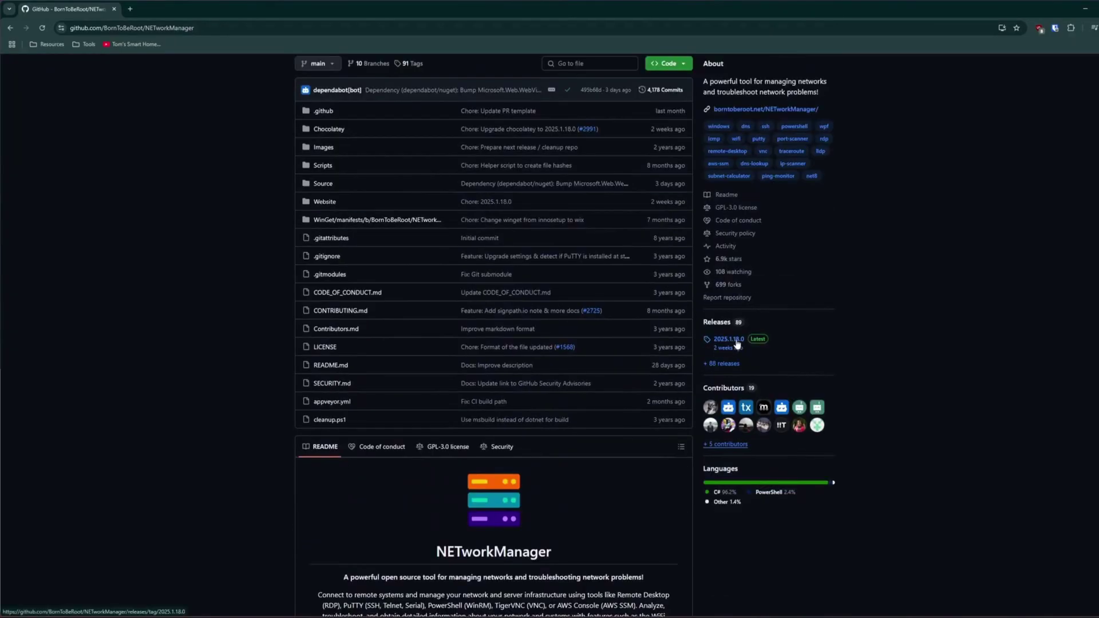
pyautogui.click(736, 340)
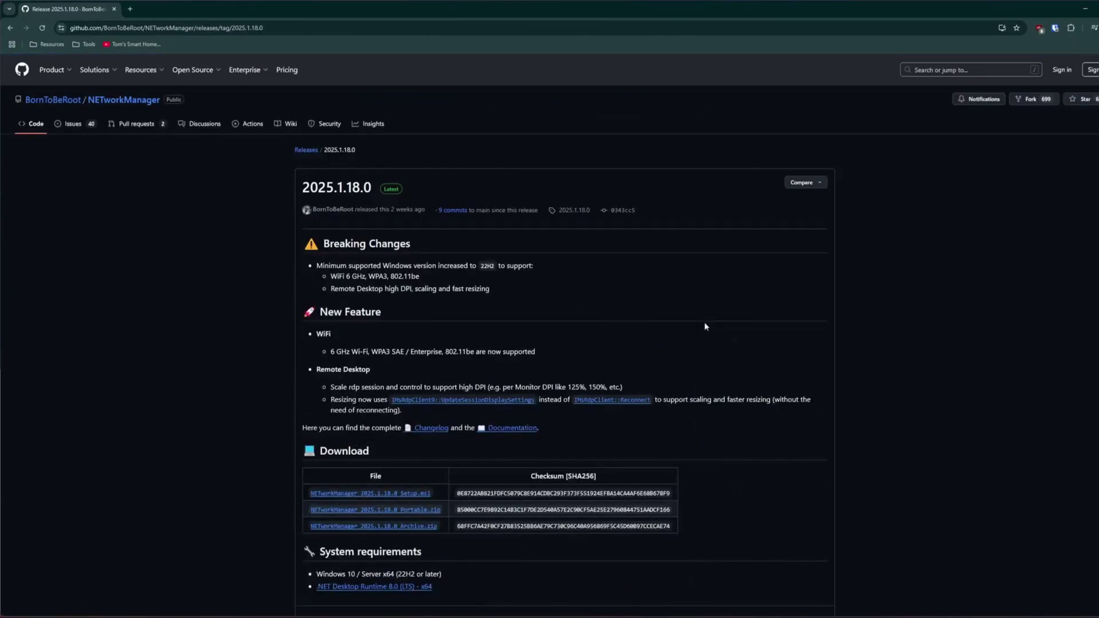
pyautogui.scroll(-3, 426, 260)
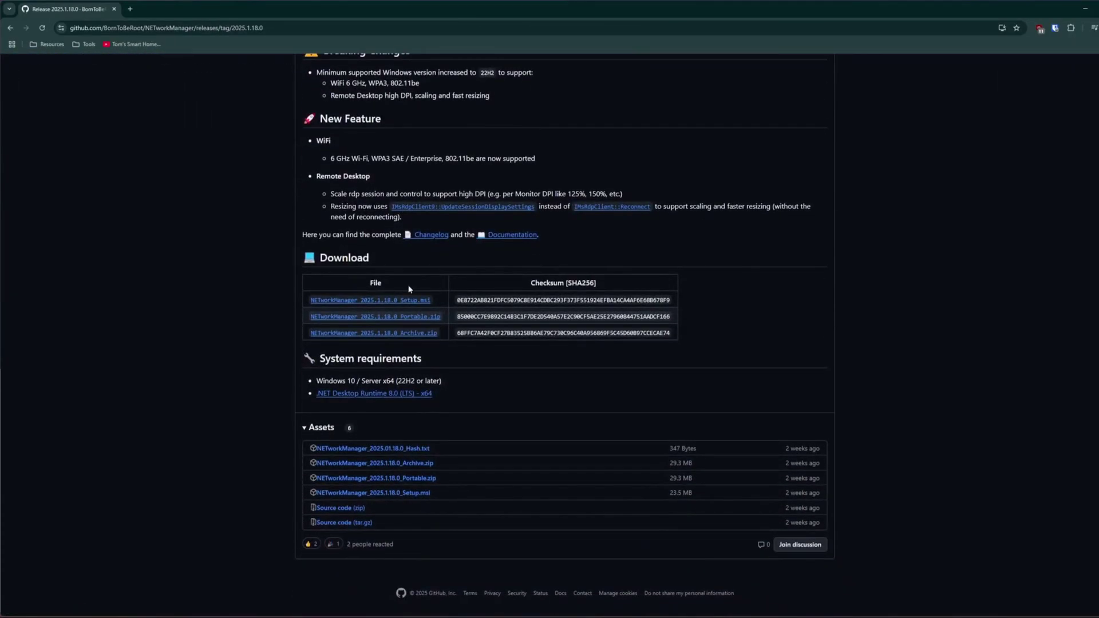
# Run NETworkManager.exe from the extracted NETworkManager_2025.1.18.0_Portable folder
pyautogui.click(410, 483)
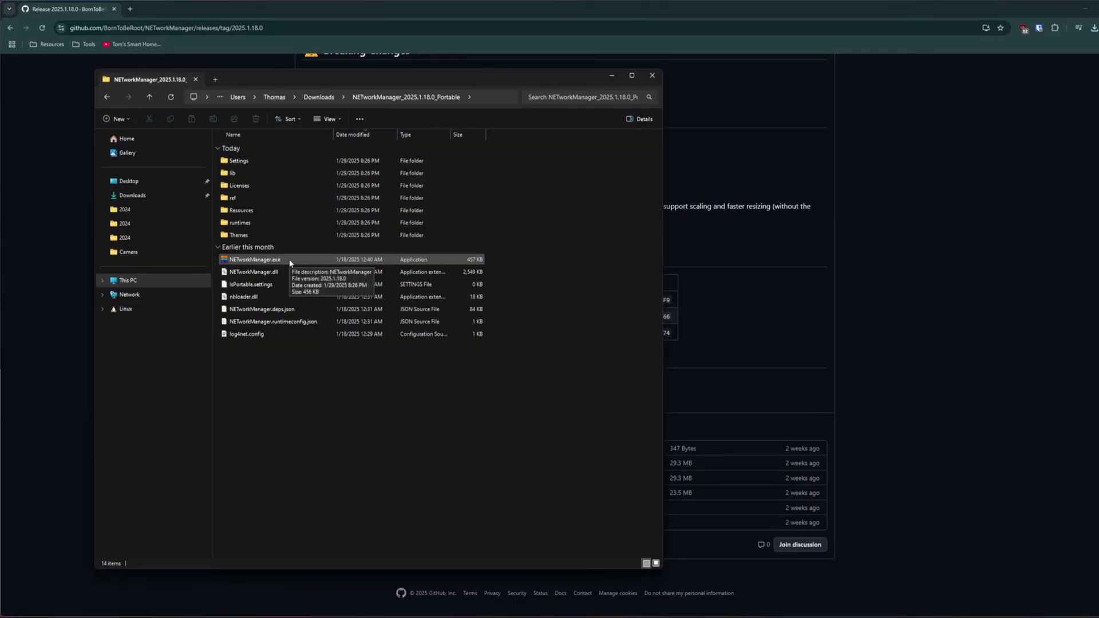
pyautogui.click(290, 263)
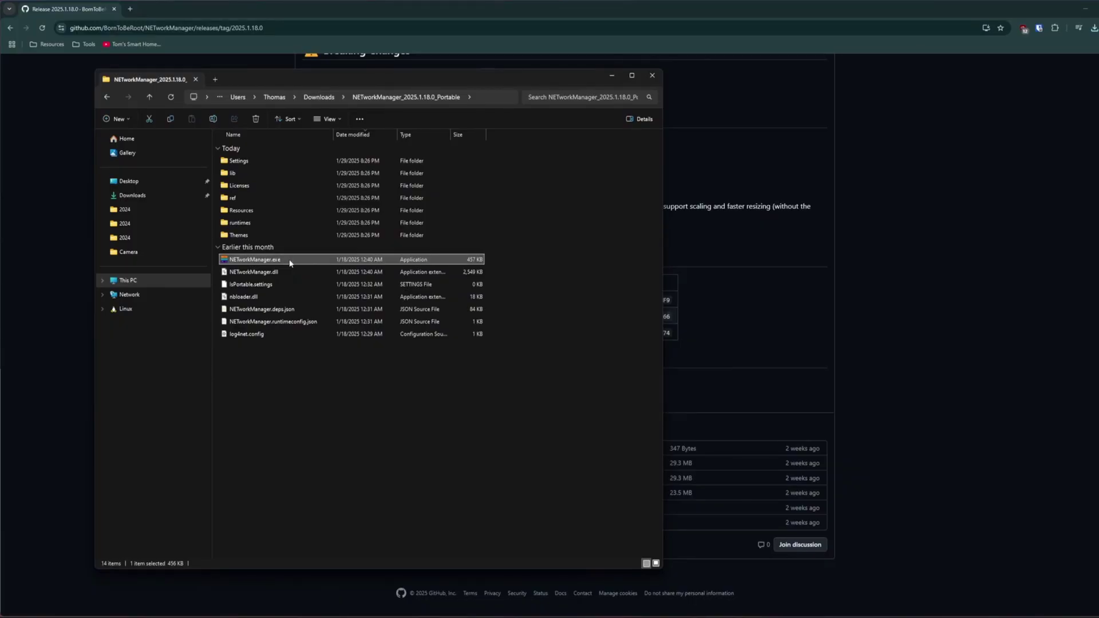
pyautogui.doubleClick(289, 262)
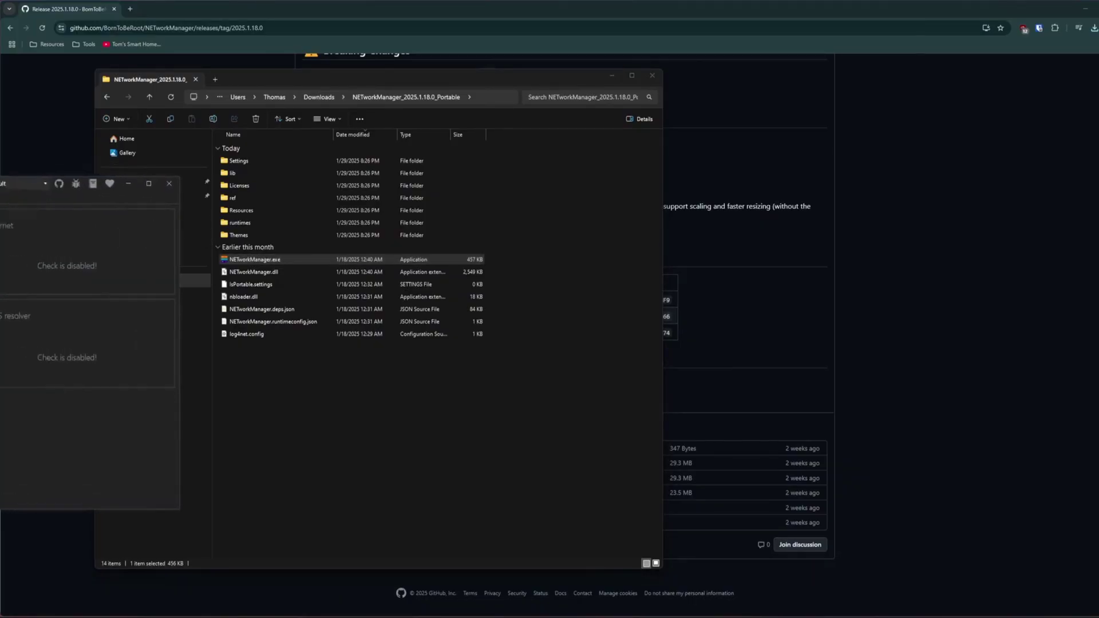
# Bring the NETworkManager window fully into view and switch to the Port Scanner
pyautogui.moveTo(0, 192); pyautogui.dragTo(606, 203)
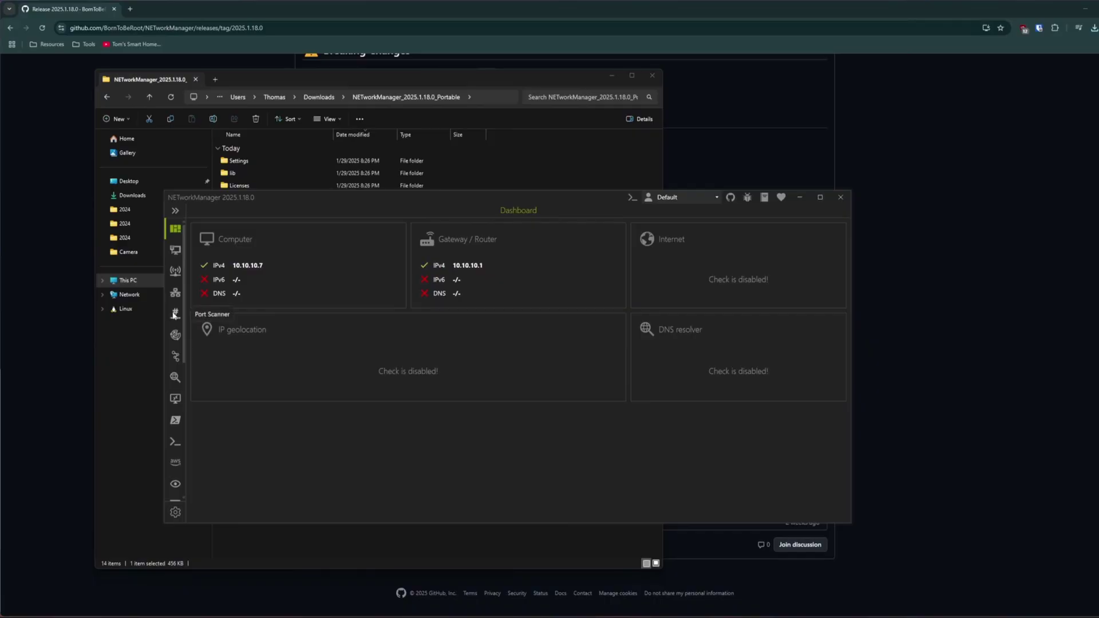
pyautogui.click(175, 314)
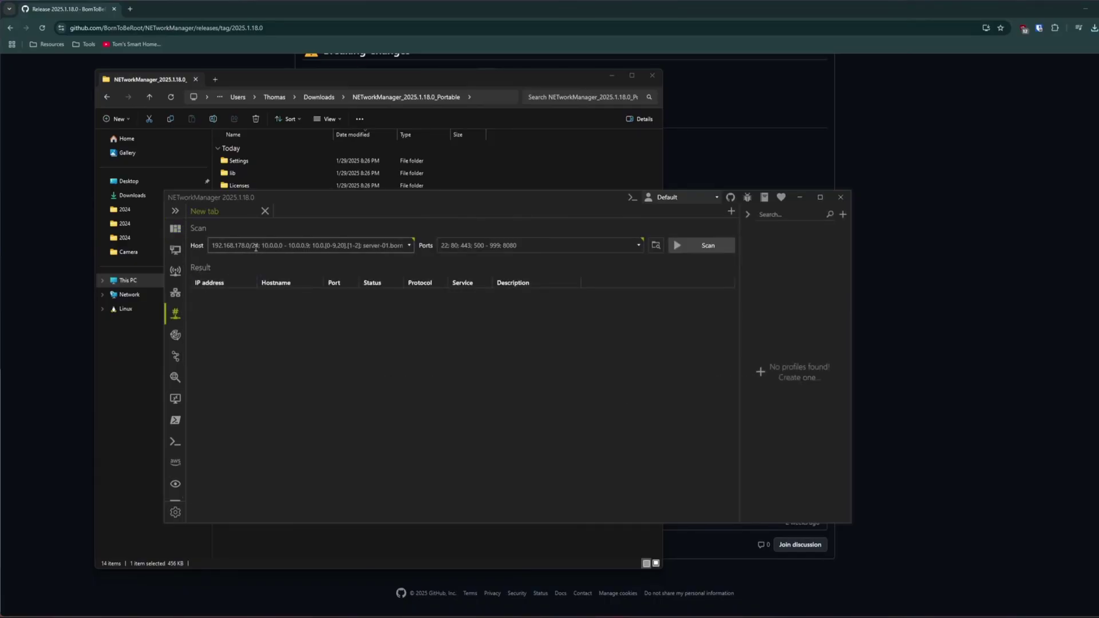
pyautogui.click(175, 228)
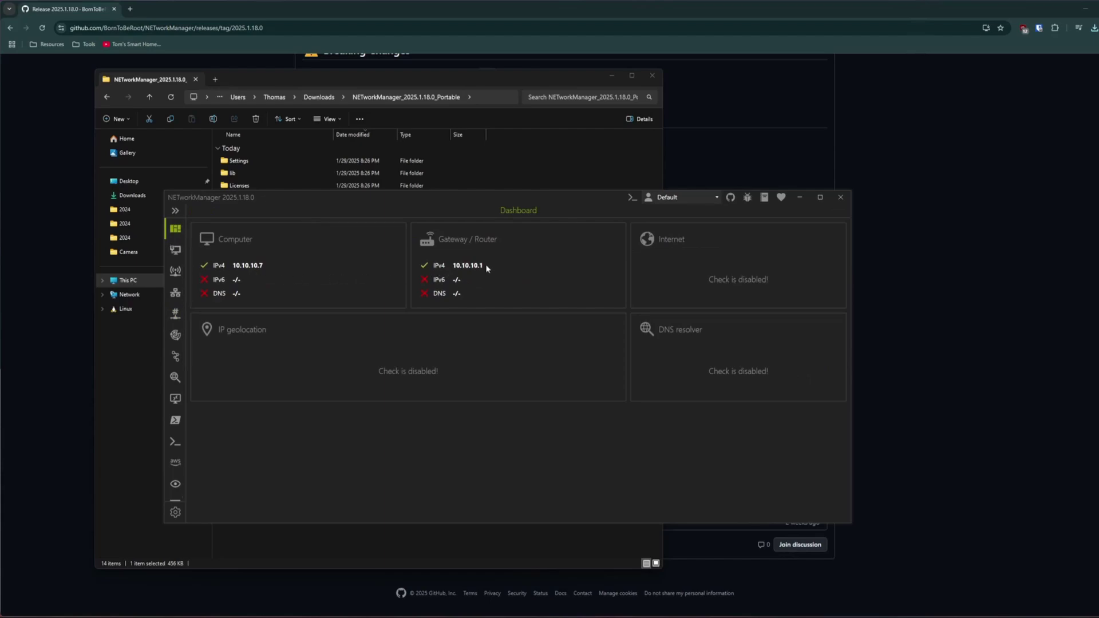
pyautogui.click(176, 314)
# Scan hosts 10.10.10.1–10.10.10.254 for port 8123, canceling once 10.10.10.101 shows open
pyautogui.click(283, 248)
pyautogui.write('10.10.10.1-10.10.10.254')
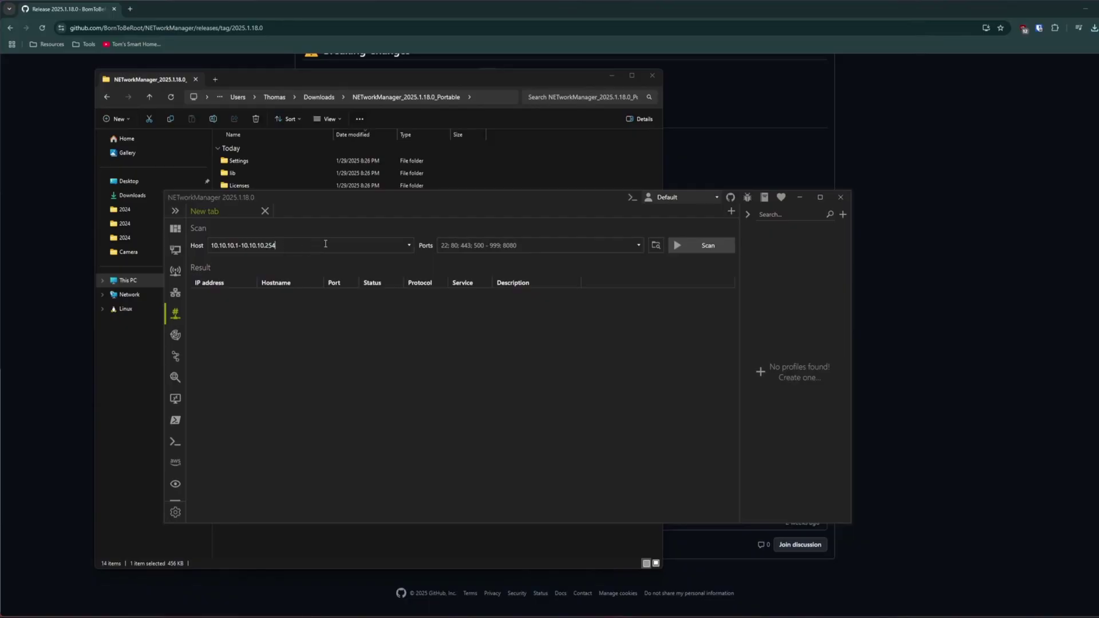
pyautogui.click(484, 244)
pyautogui.write('8123')
pyautogui.click(708, 246)
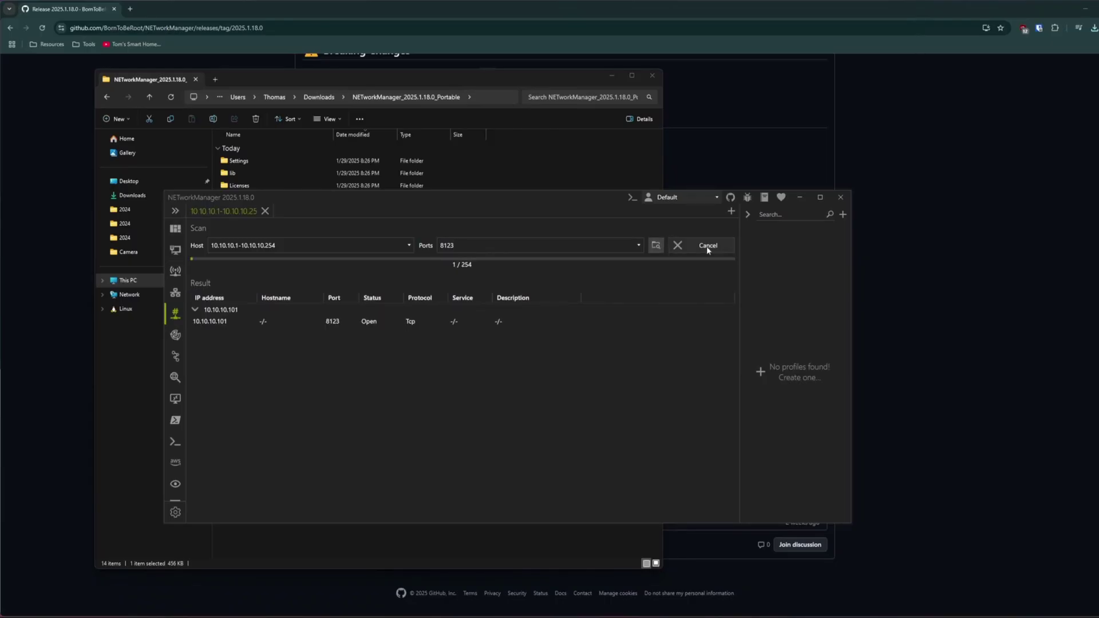
pyautogui.click(707, 246)
pyautogui.click(238, 322)
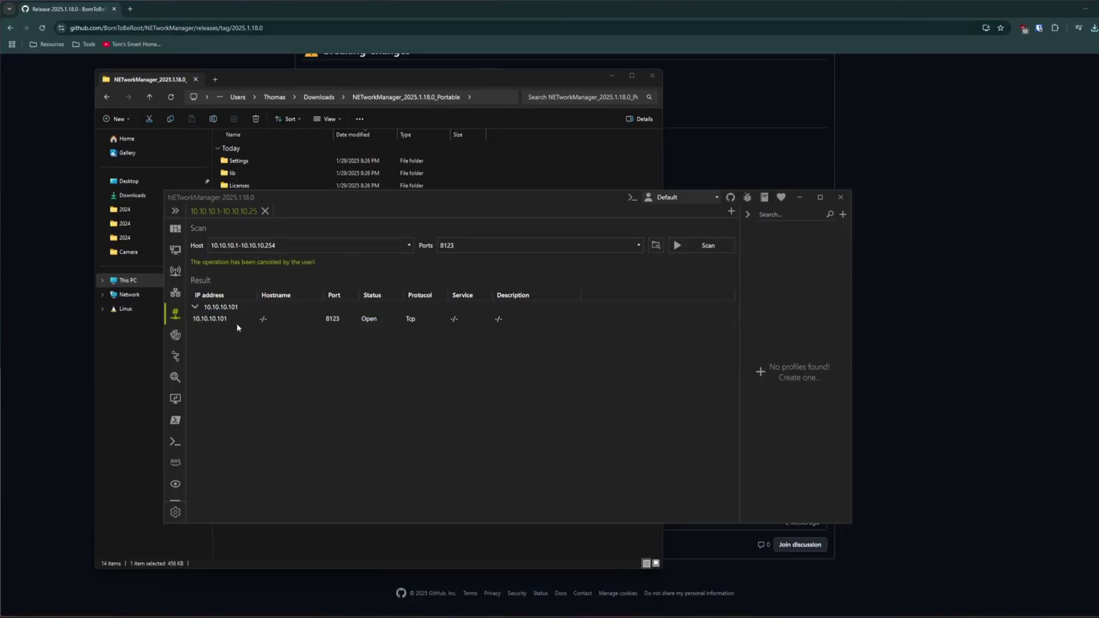
# Load Home Assistant at 10.10.10.101:8123 in a new browser tab
pyautogui.click(131, 9)
pyautogui.write('10.10.10.101:8123')
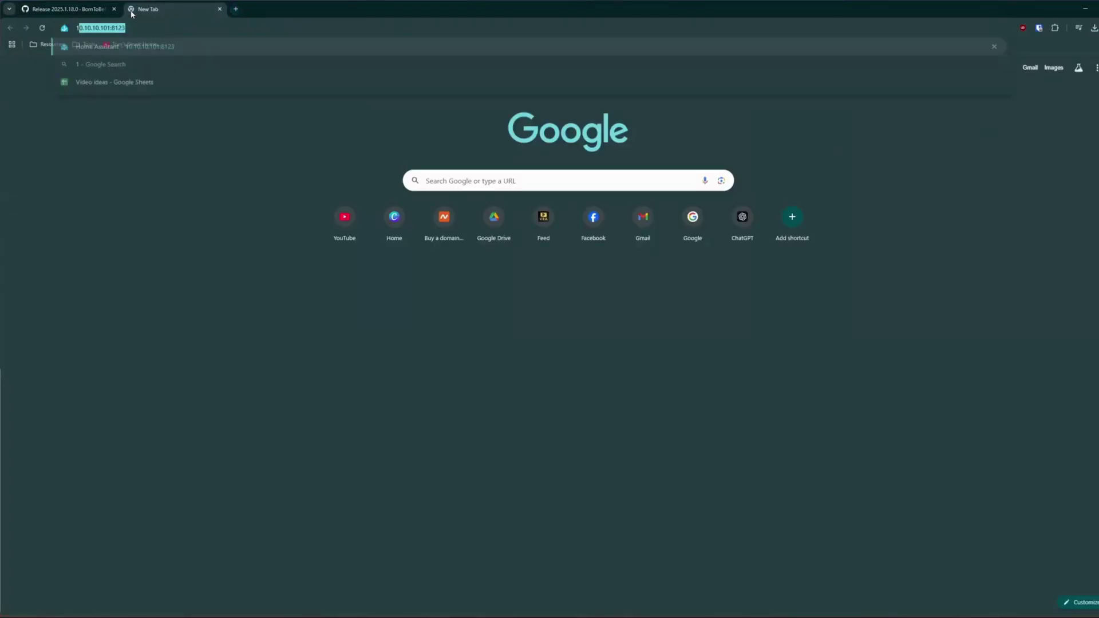
pyautogui.press('Return')
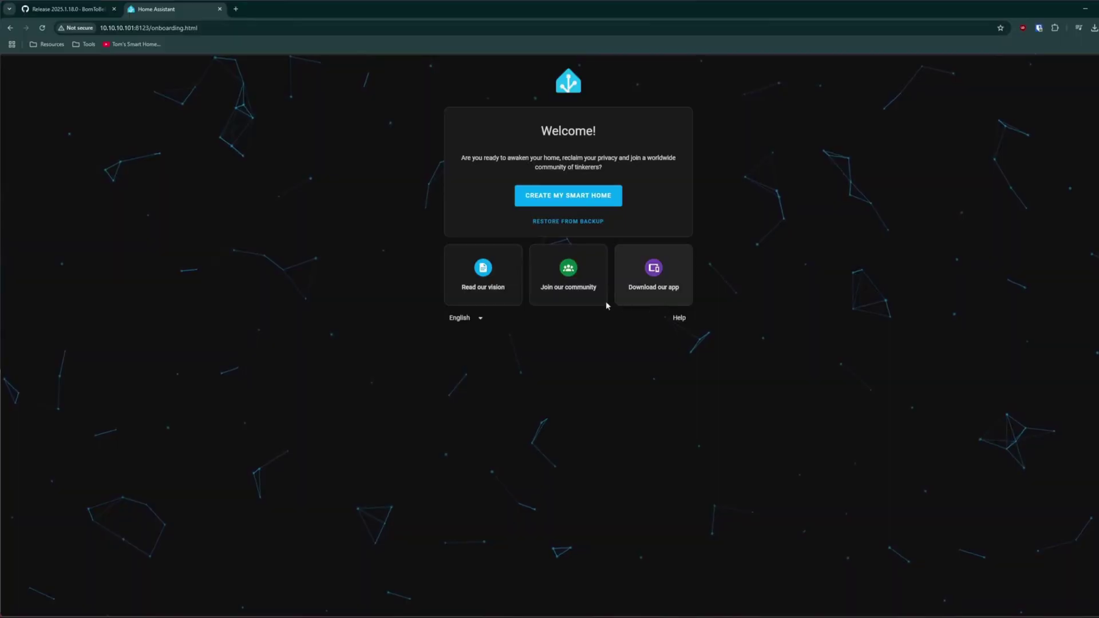
# Keep English, start creating a new smart home, and enter the owner's name
pyautogui.click(481, 318)
pyautogui.click(482, 317)
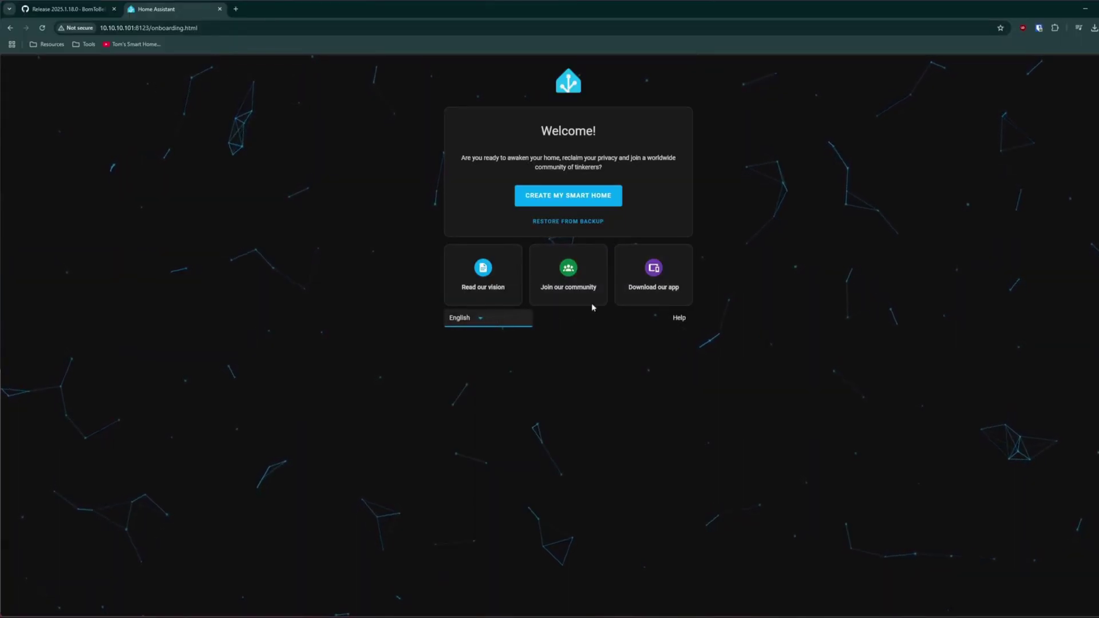
pyautogui.click(564, 196)
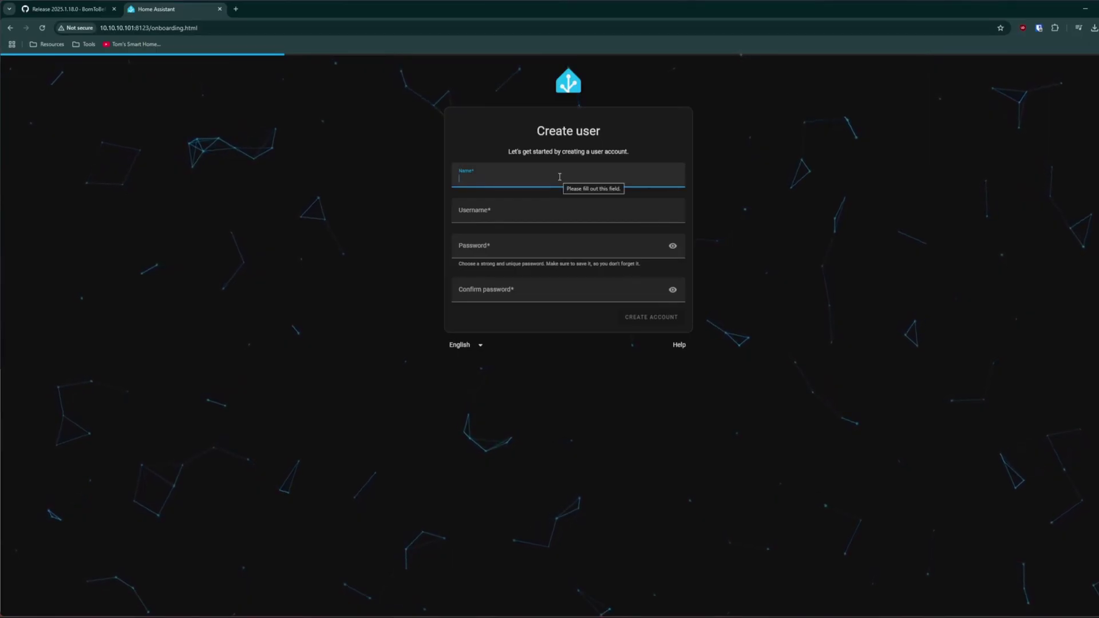
pyautogui.write('Tom')
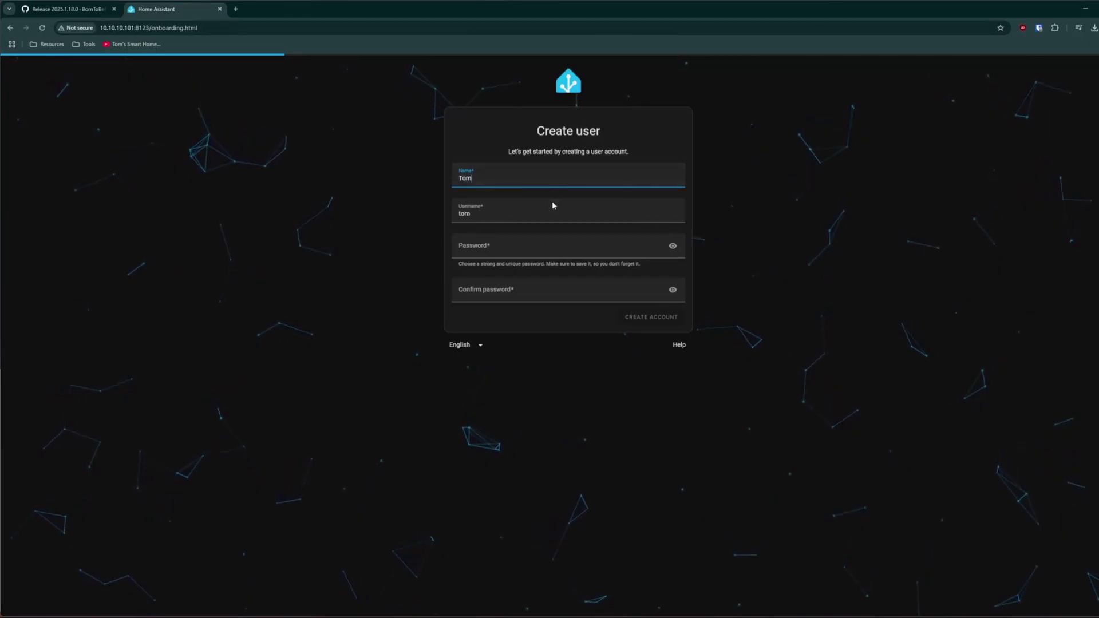
pyautogui.click(550, 248)
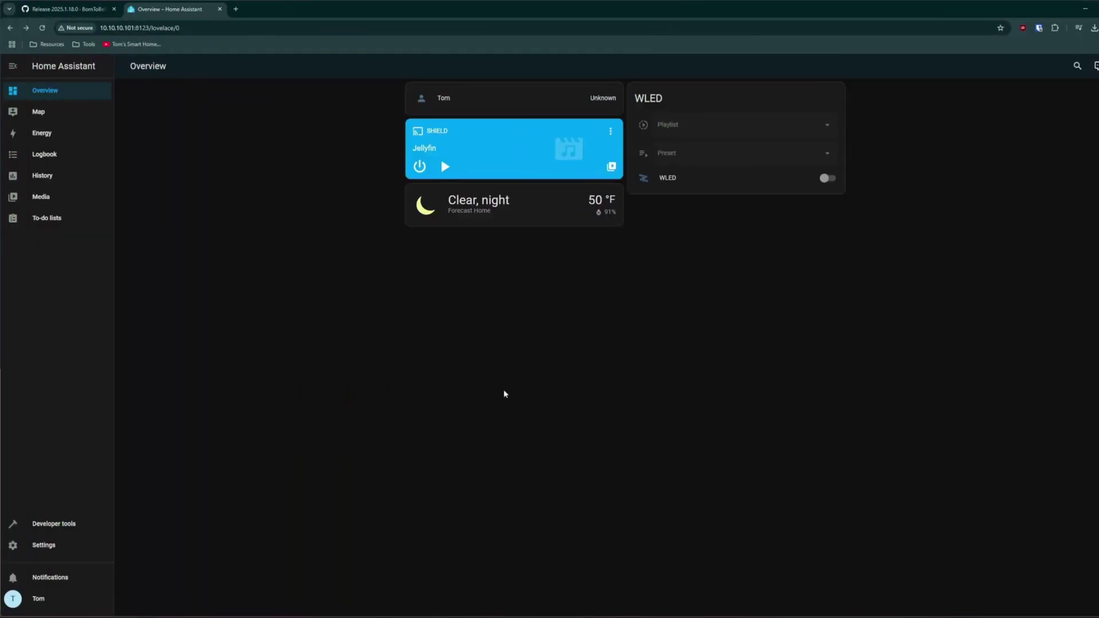
# Review disk usage under Settings > System > Storage, then return to the System list
pyautogui.click(63, 546)
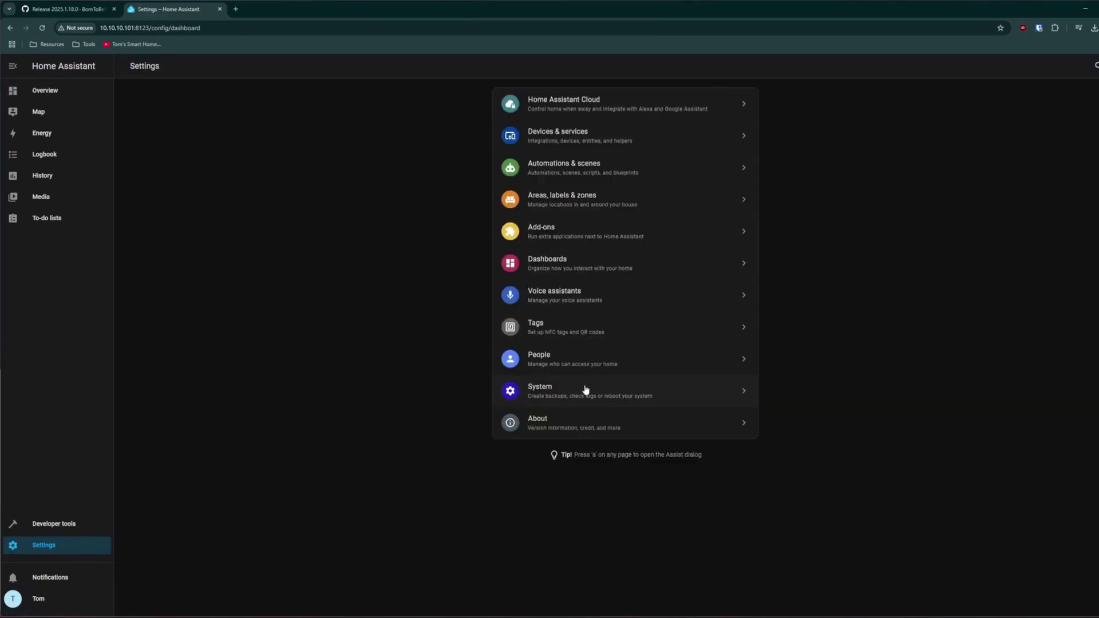
pyautogui.click(585, 390)
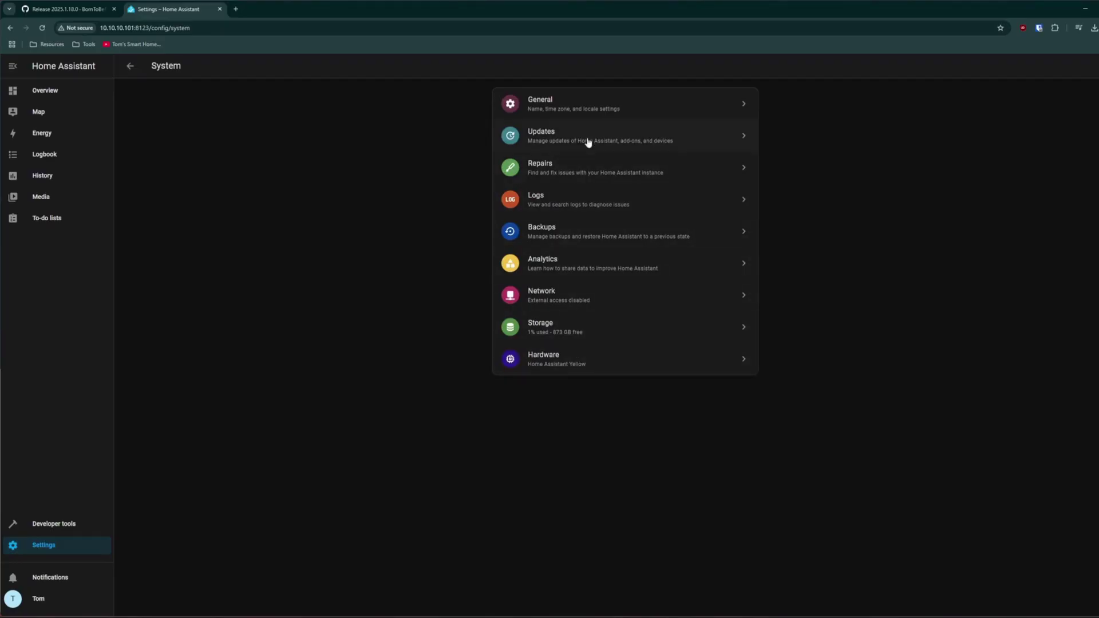
pyautogui.click(563, 334)
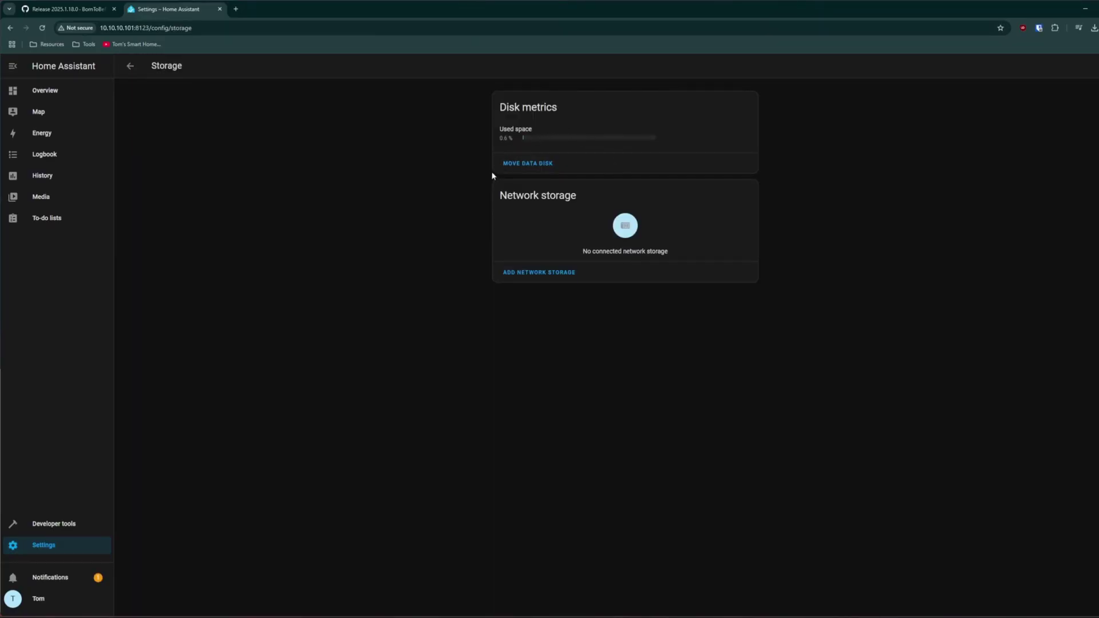
pyautogui.click(128, 70)
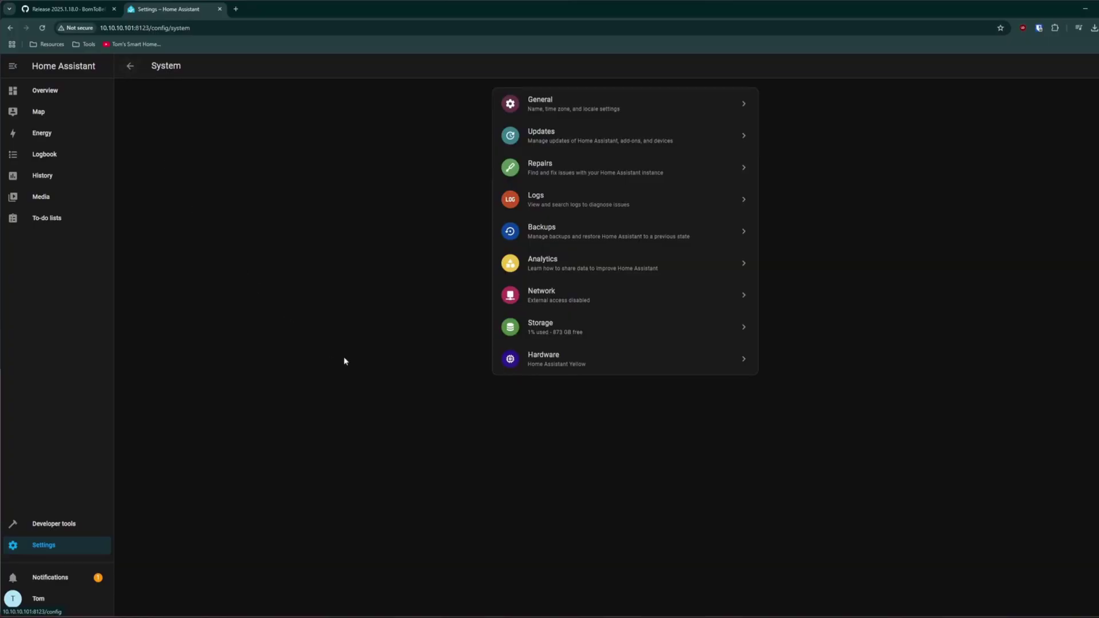
# Open the Home Assistant Yellow hardware page and view its LED settings without changing them
pyautogui.click(558, 364)
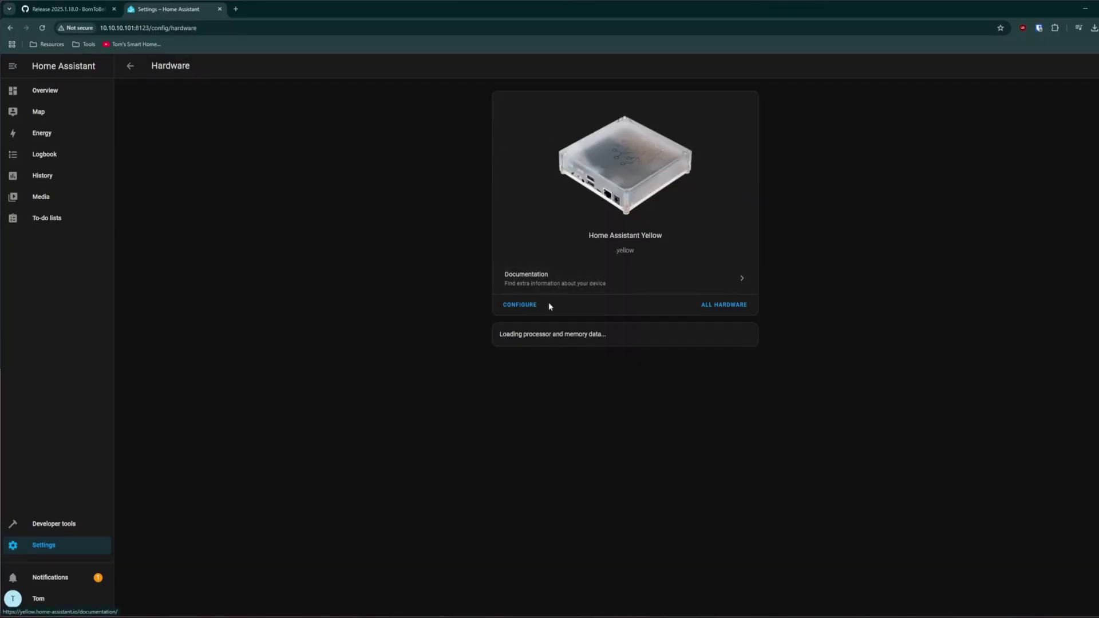
pyautogui.click(522, 305)
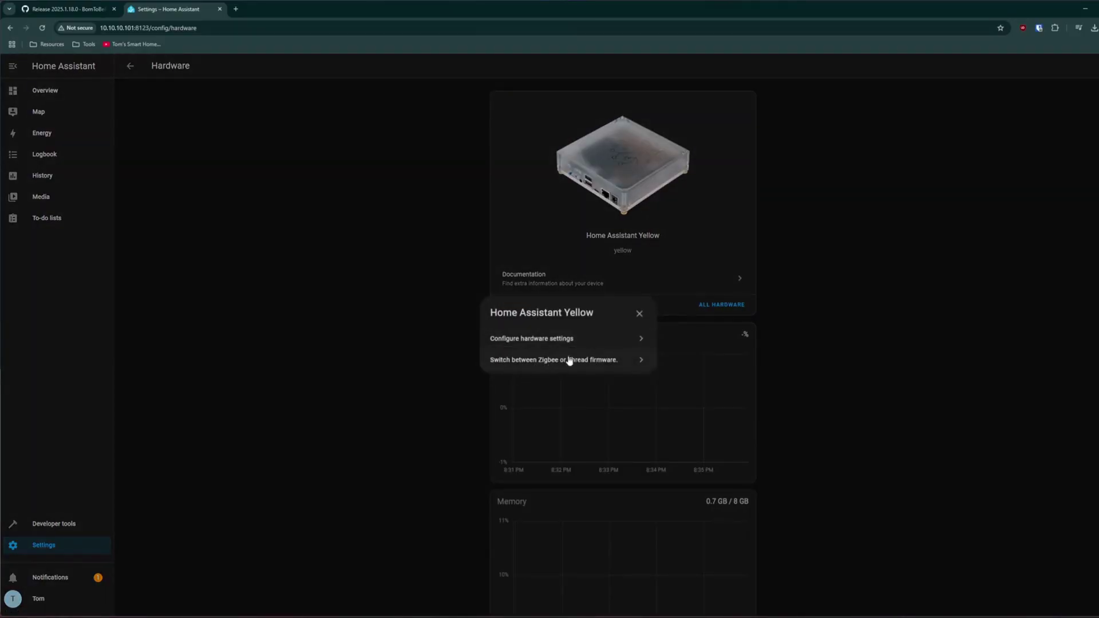
pyautogui.click(603, 343)
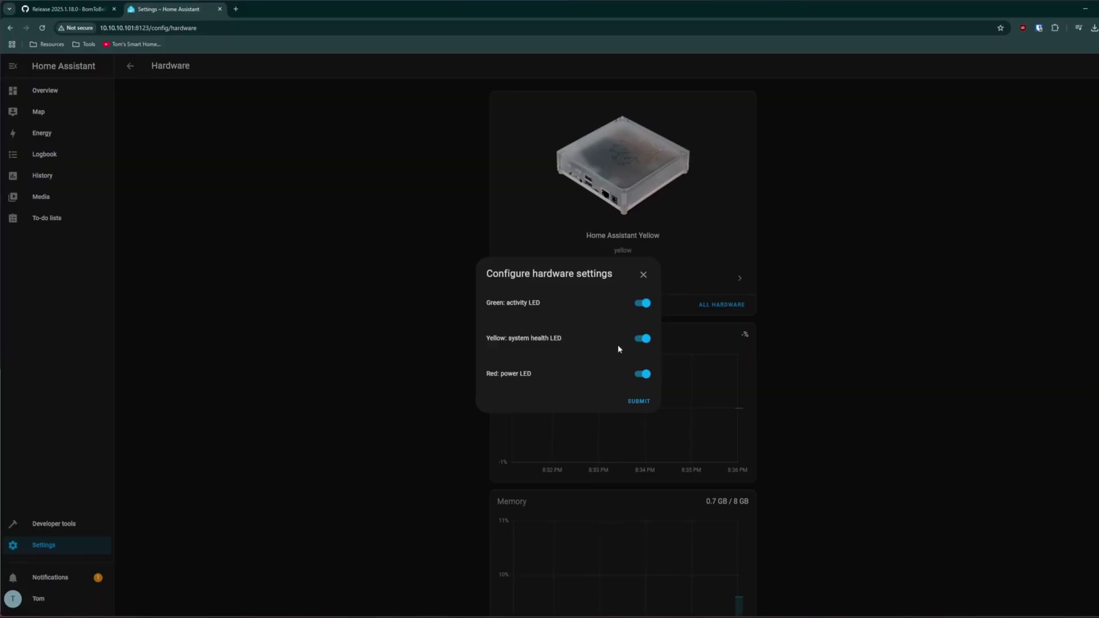
pyautogui.click(642, 276)
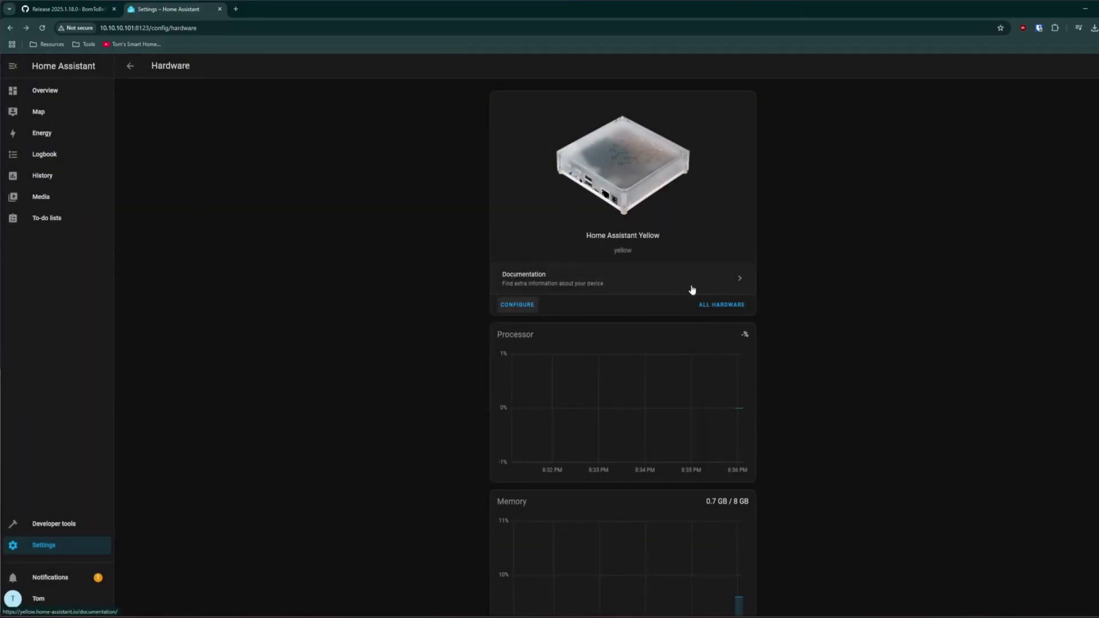
# Inspect the full hardware device list, including ttyAMA0 details, then close it
pyautogui.click(722, 306)
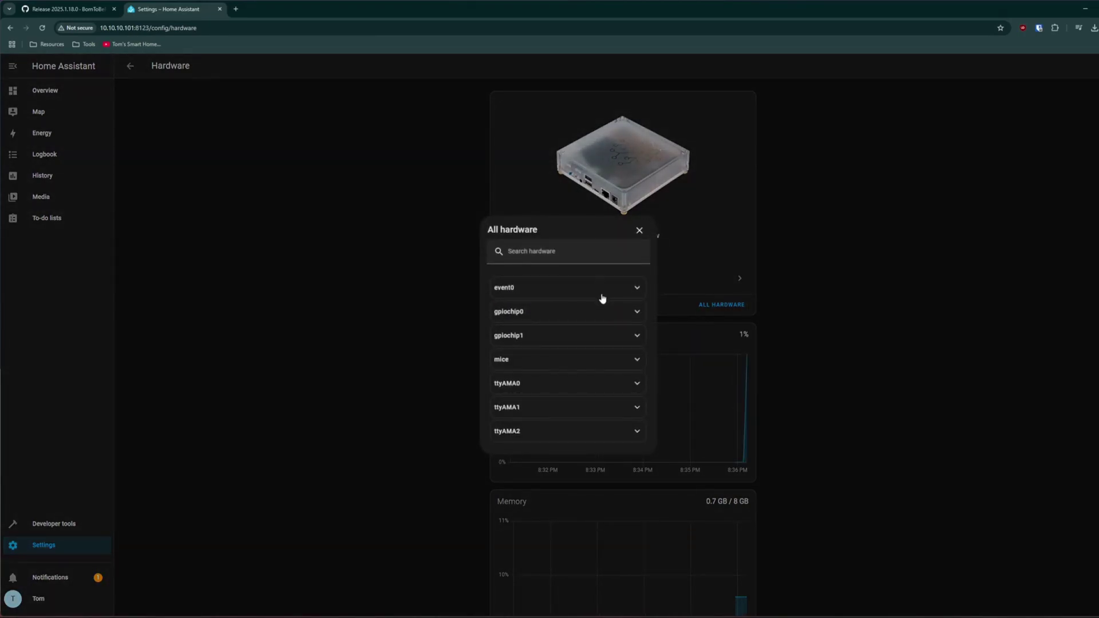
pyautogui.click(633, 392)
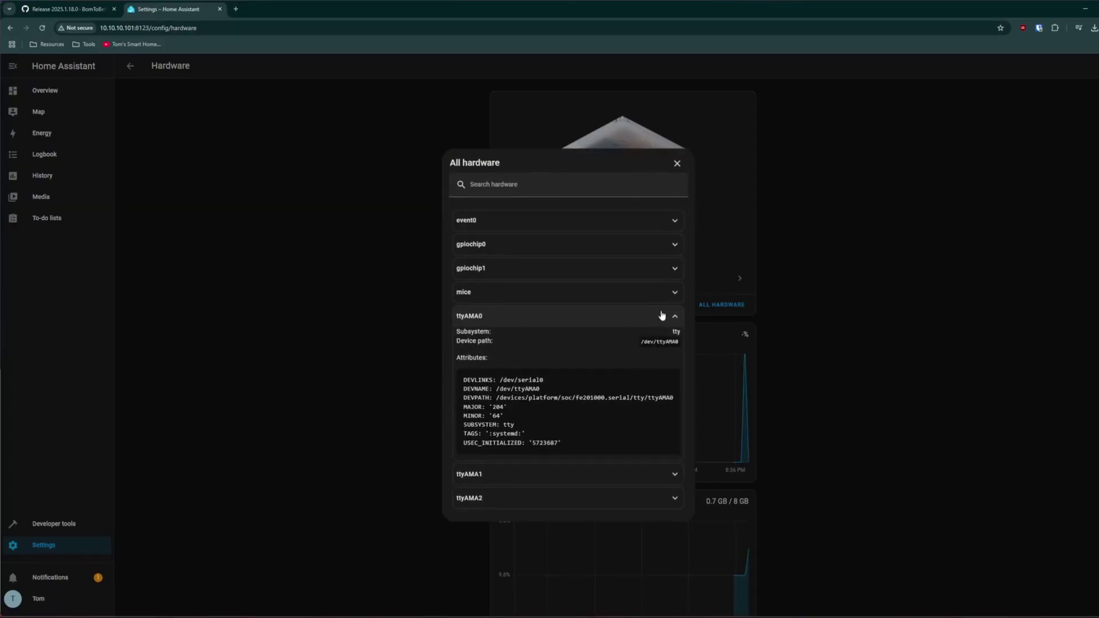
pyautogui.click(667, 317)
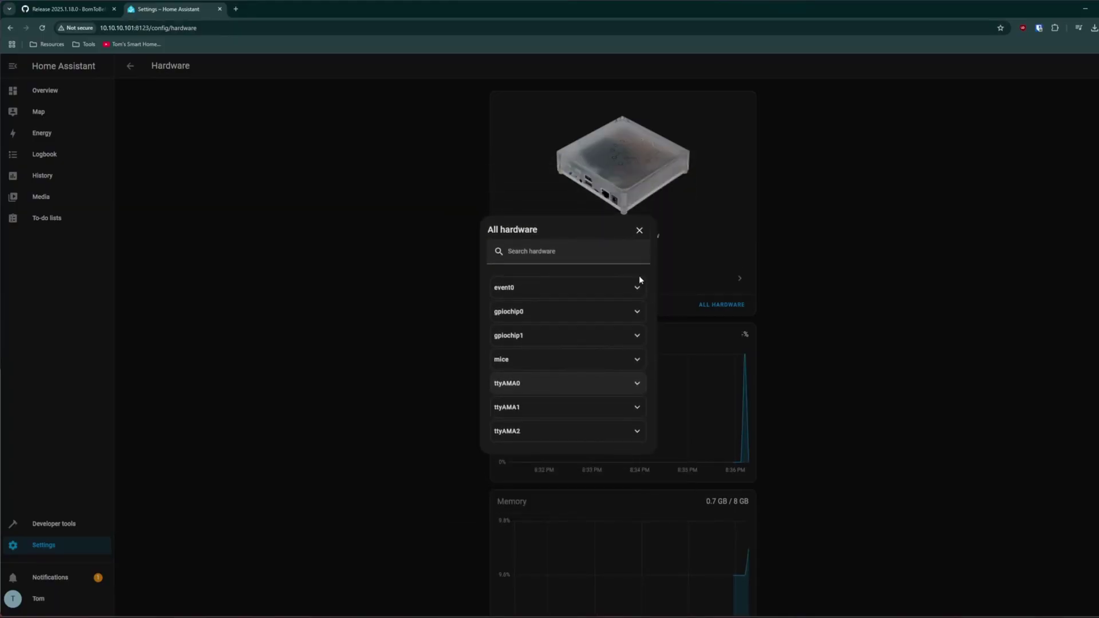
pyautogui.click(640, 233)
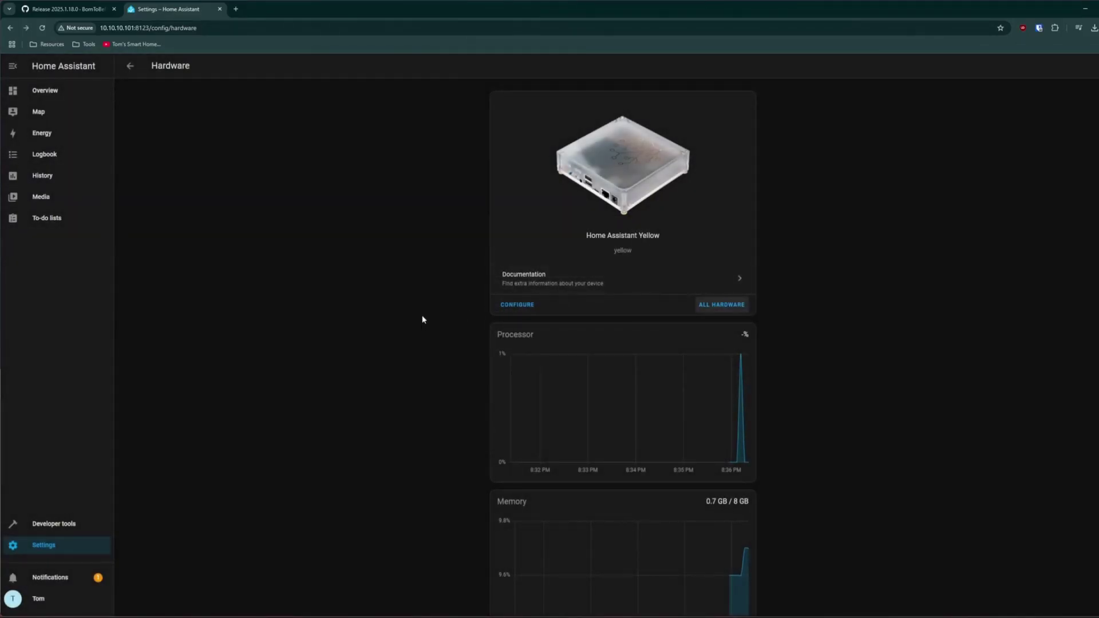
pyautogui.scroll(-1, 423, 320)
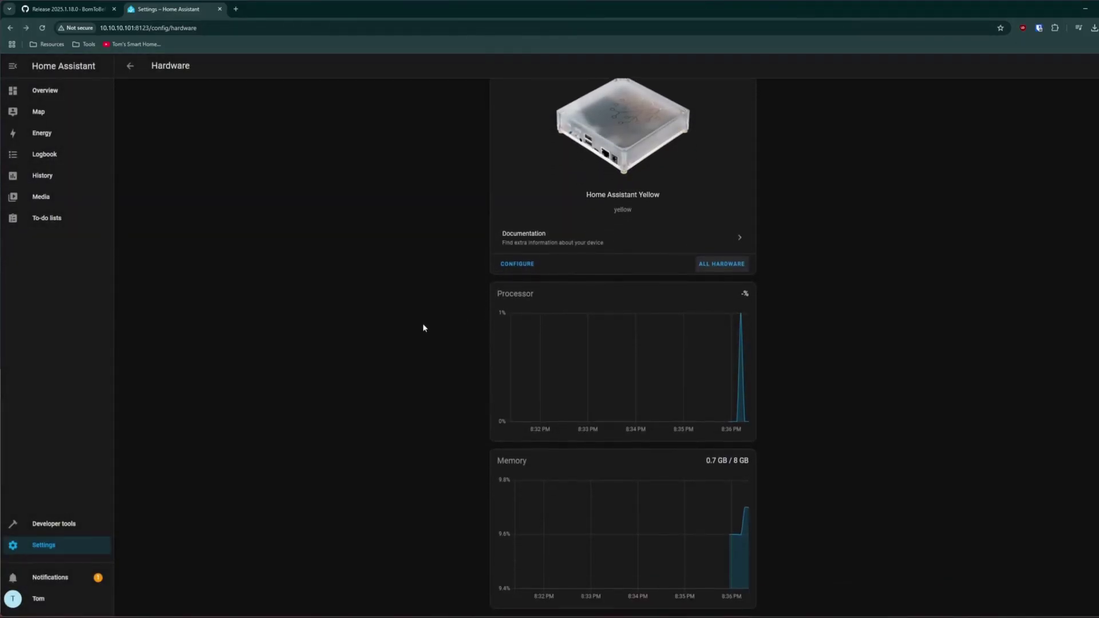
pyautogui.scroll(1, 423, 327)
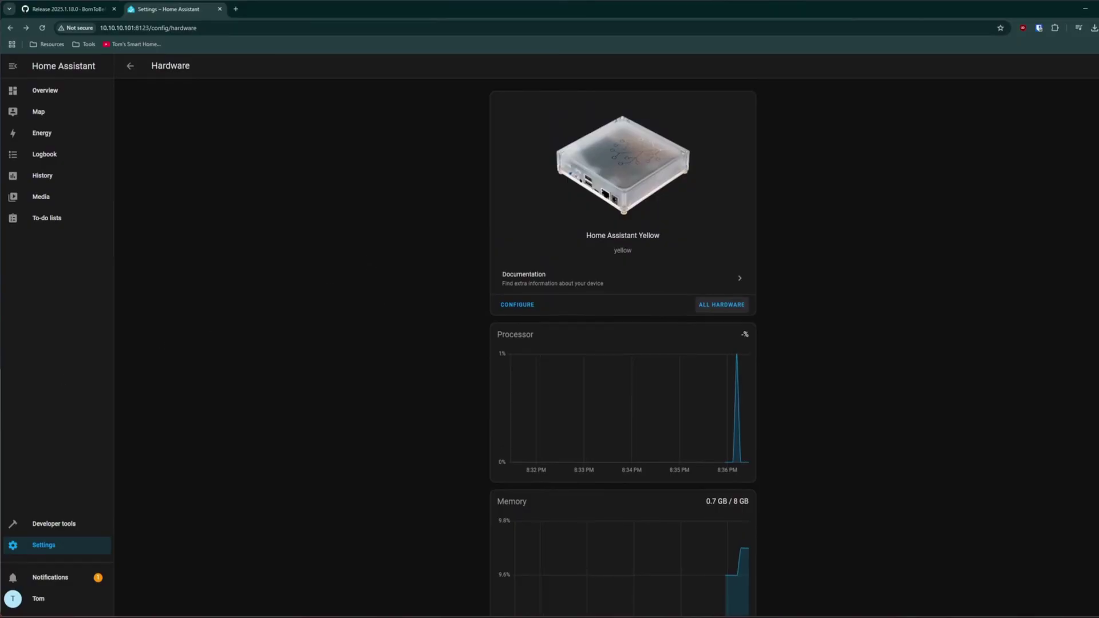